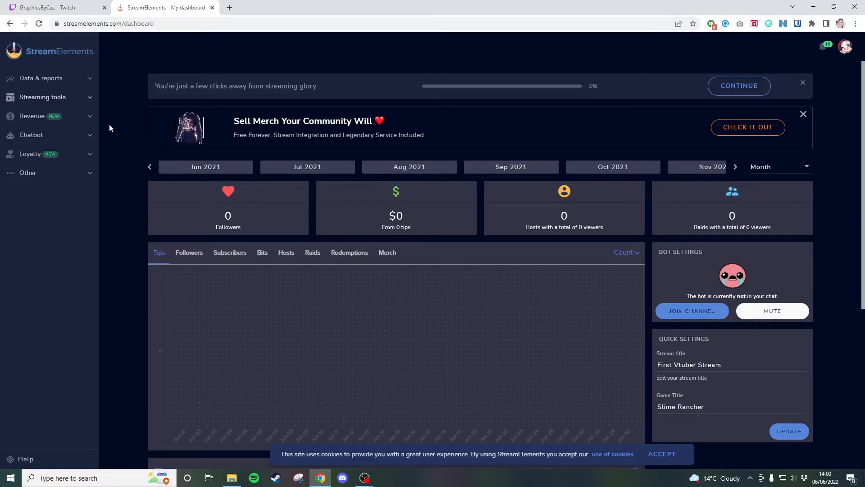
Create a new overlay from the My overlays page with the resolution set to 1080p
click(90, 98)
click(71, 134)
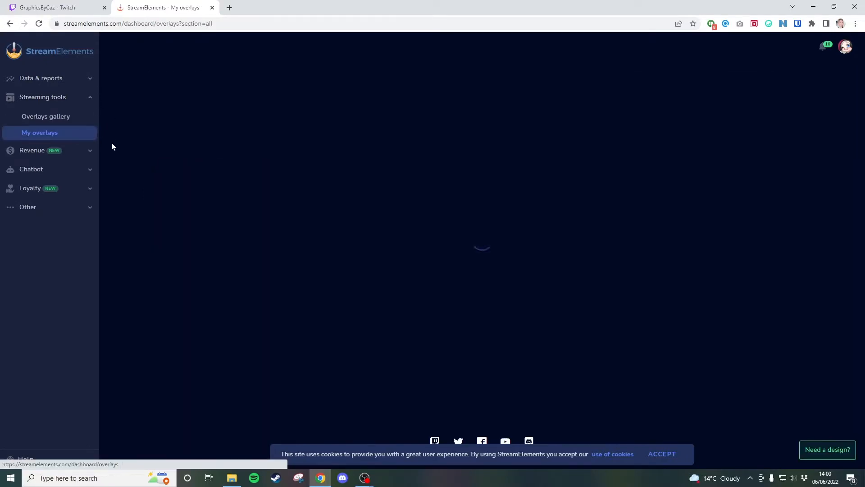
click(694, 85)
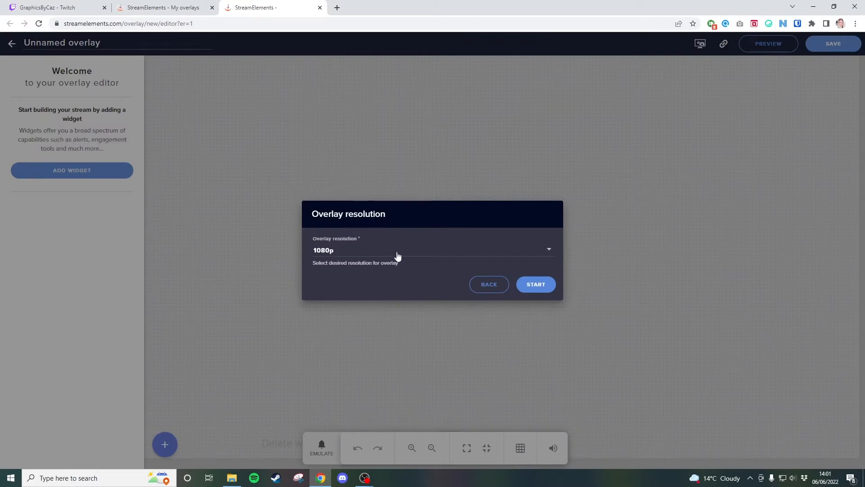
click(540, 255)
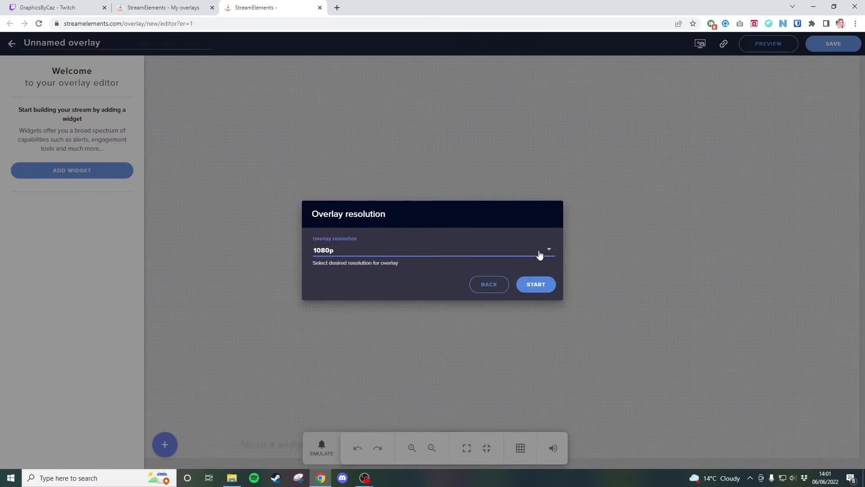
click(536, 291)
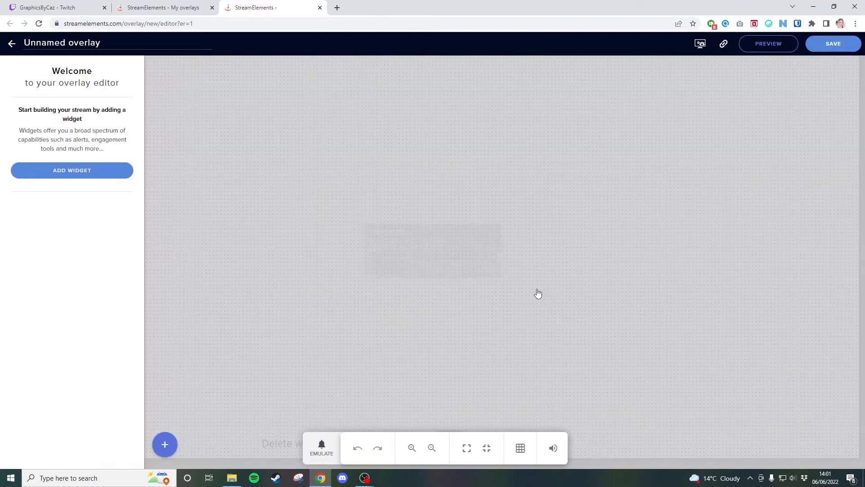
Add a static video widget to the blank overlay
click(165, 444)
mouse_move(182, 358)
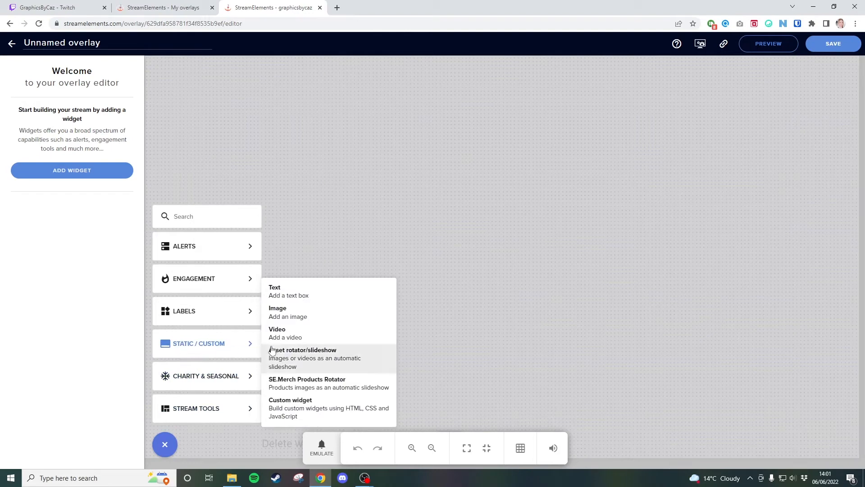
click(289, 336)
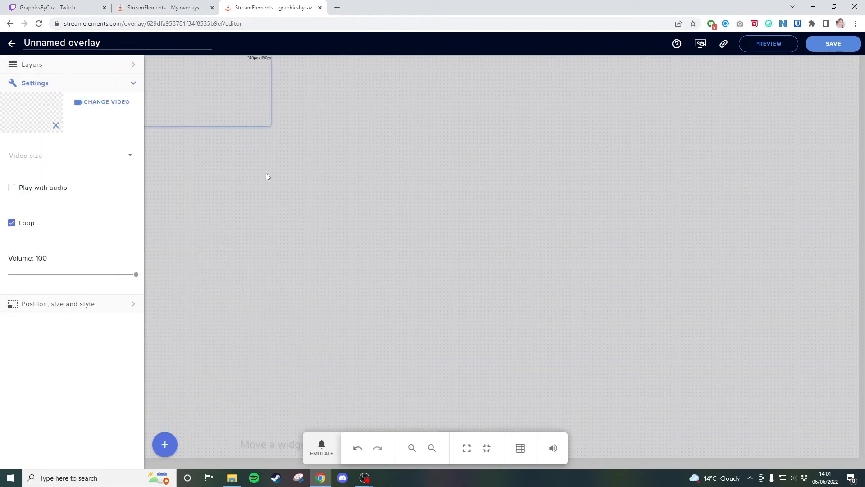
Upload the Chat XL video from the Enchanted Lake Chat folder and submit it as the widget's video
click(85, 107)
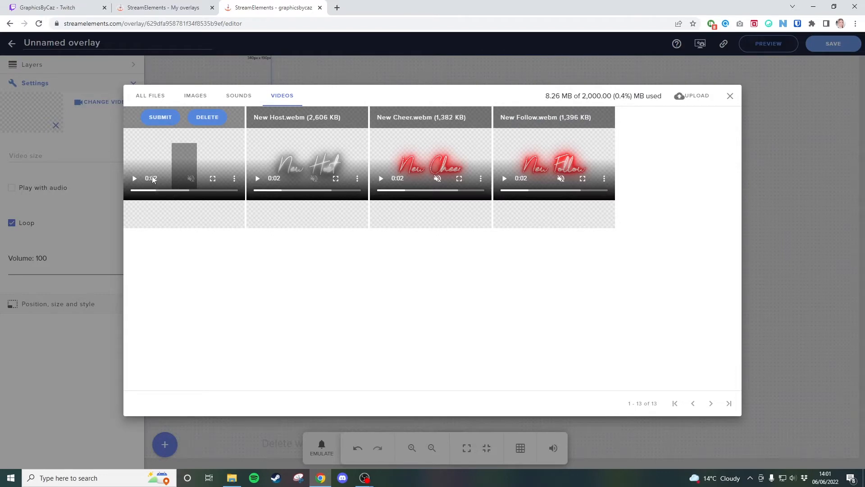
click(686, 96)
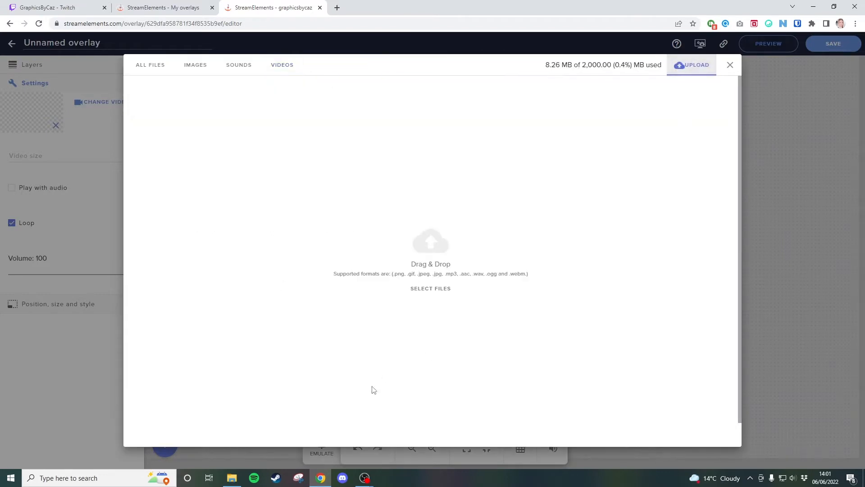
click(232, 478)
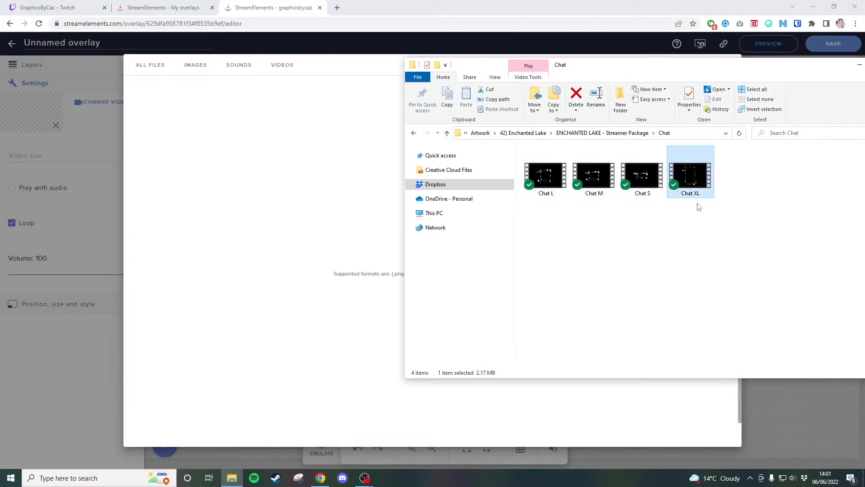
drag(694, 172, 290, 233)
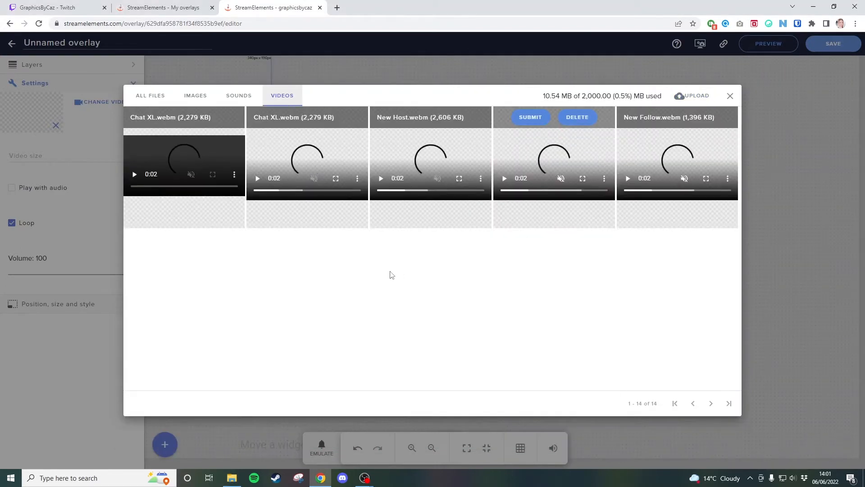
mouse_move(139, 150)
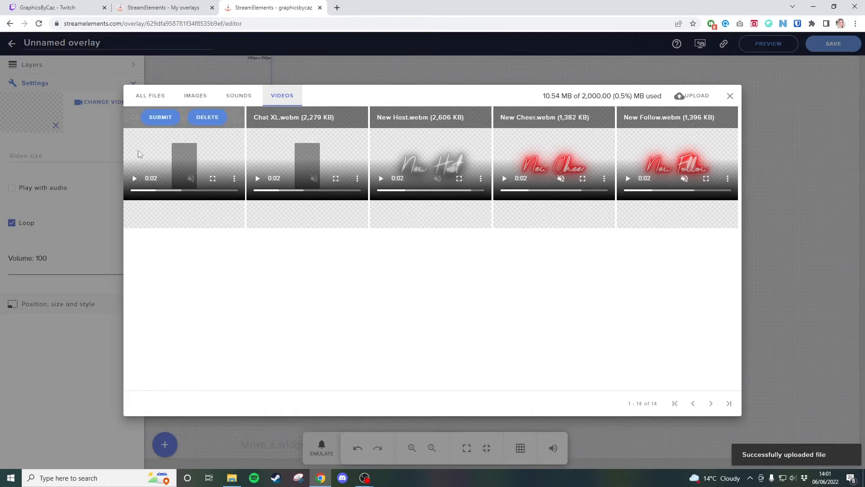
click(163, 118)
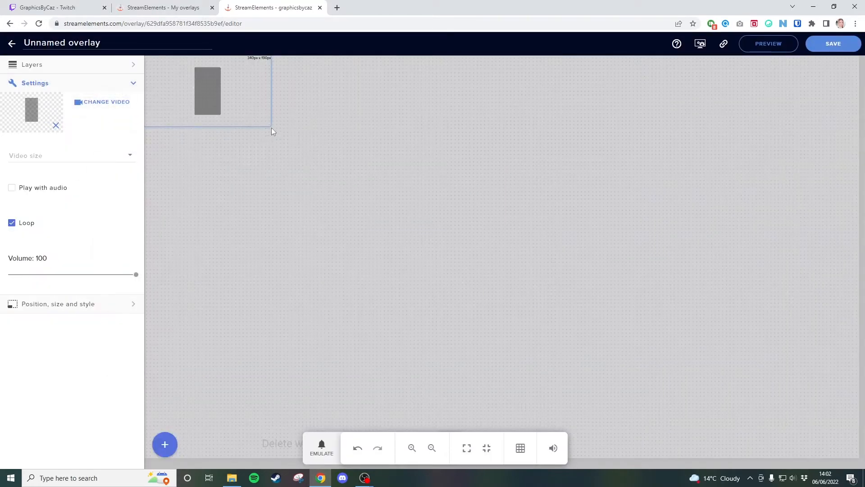
Enlarge the chat box video to about the full canvas size and shift it so the box sits near the canvas's right edge
drag(270, 124, 859, 451)
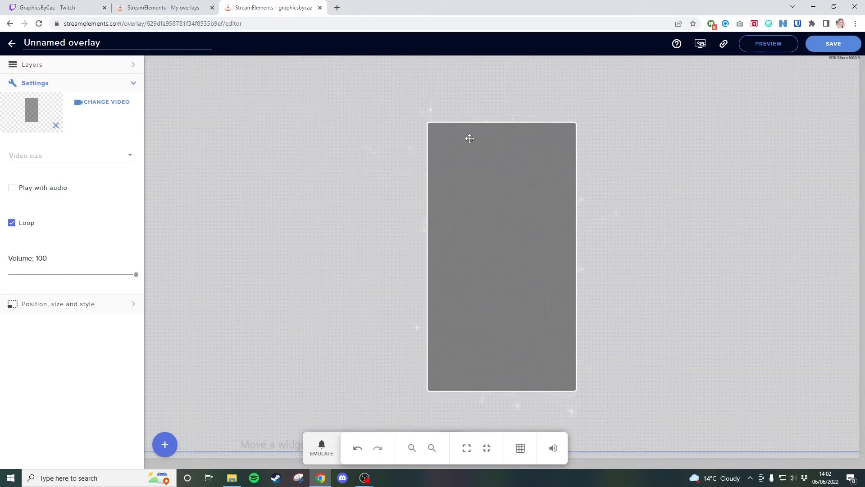
drag(479, 243, 744, 237)
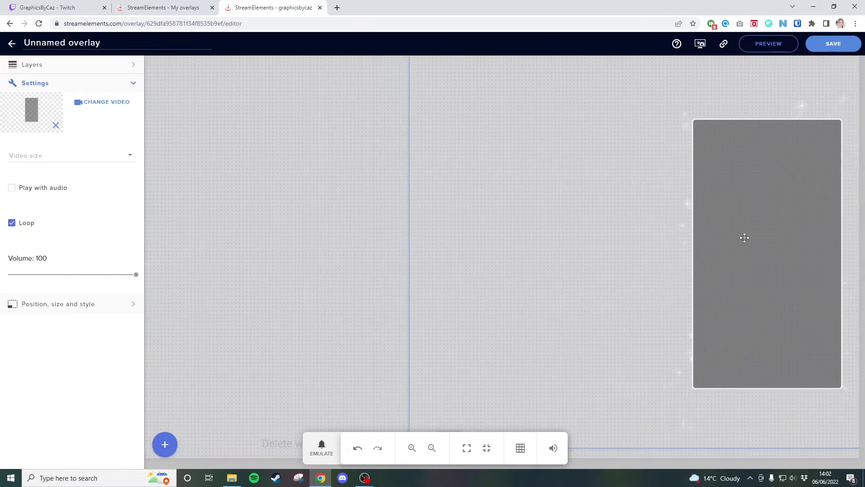
click(299, 312)
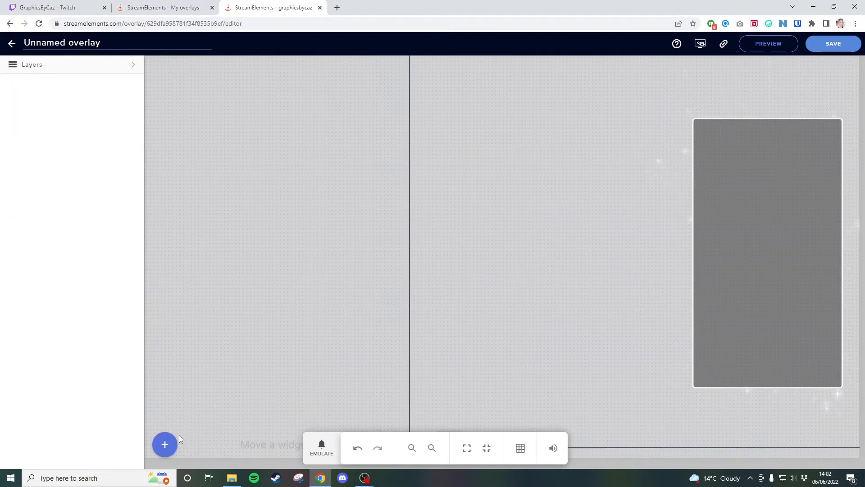
Add the Your stream's chat widget to the overlay
click(165, 445)
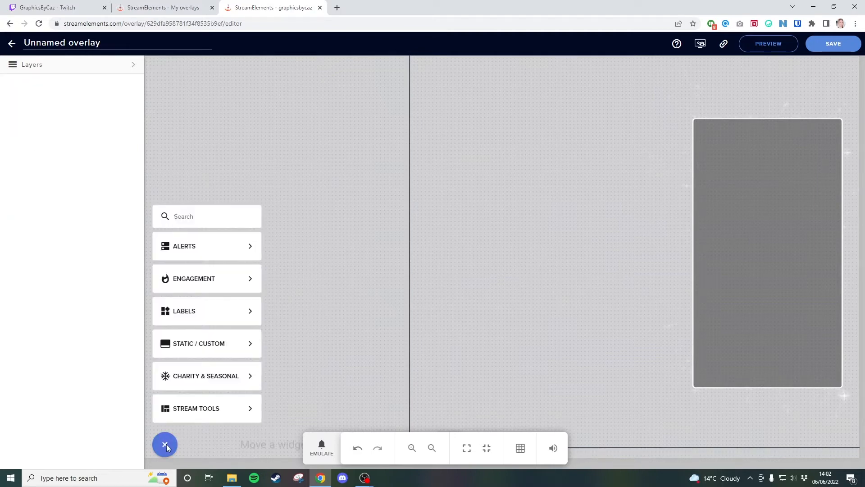
mouse_move(175, 425)
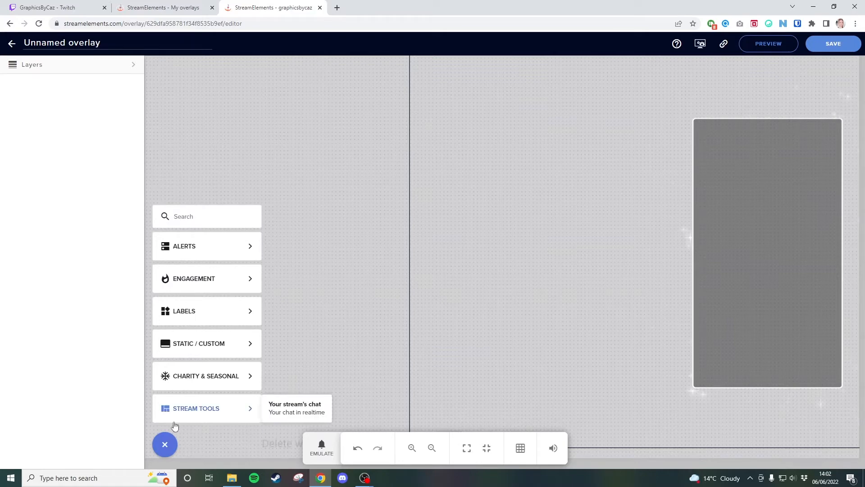
click(294, 413)
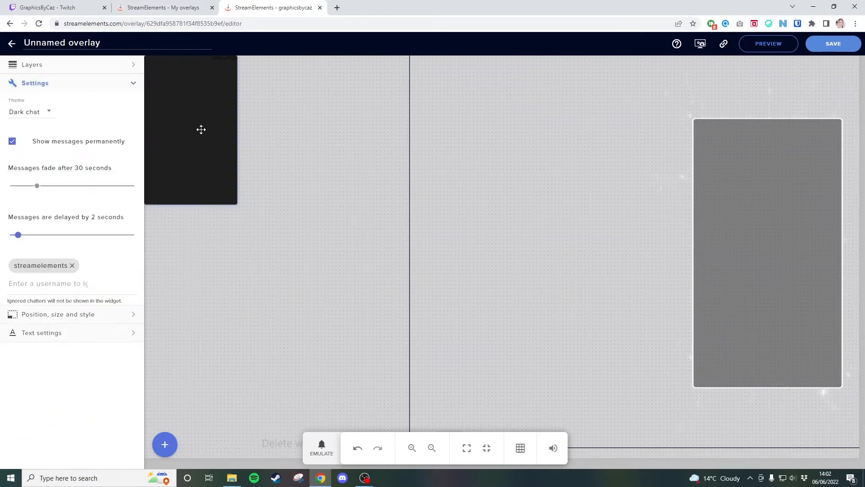
Resize the chat widget to about 376 by 707 px and fit it inside the chat box frame
drag(201, 129, 365, 182)
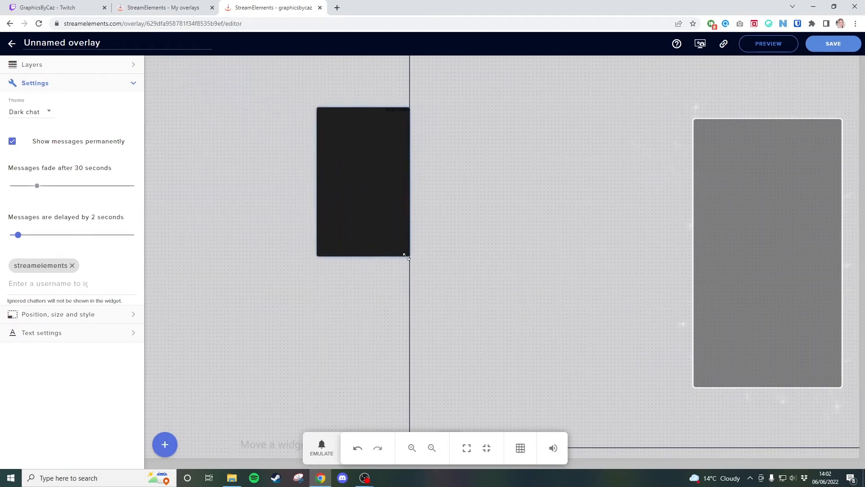
drag(406, 257, 451, 366)
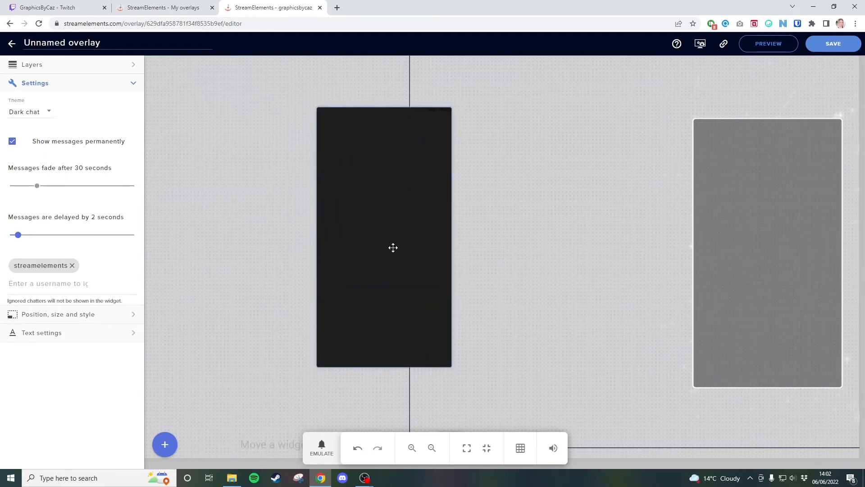
drag(393, 247, 508, 259)
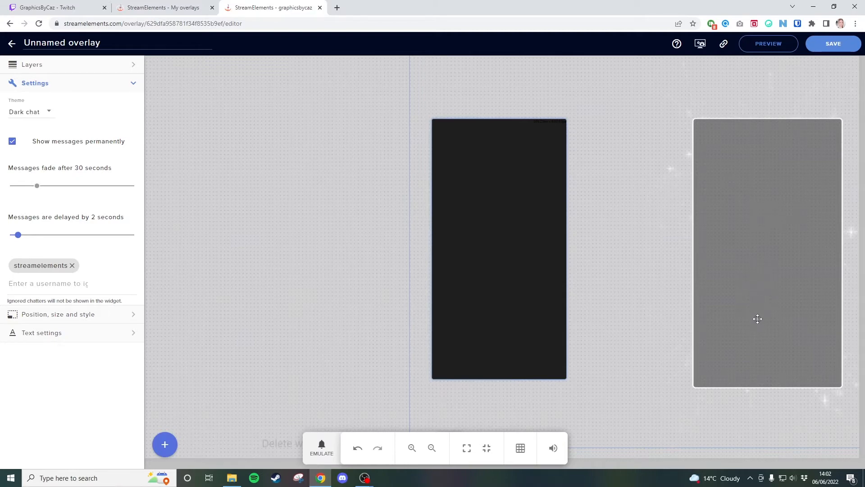
drag(493, 255, 757, 257)
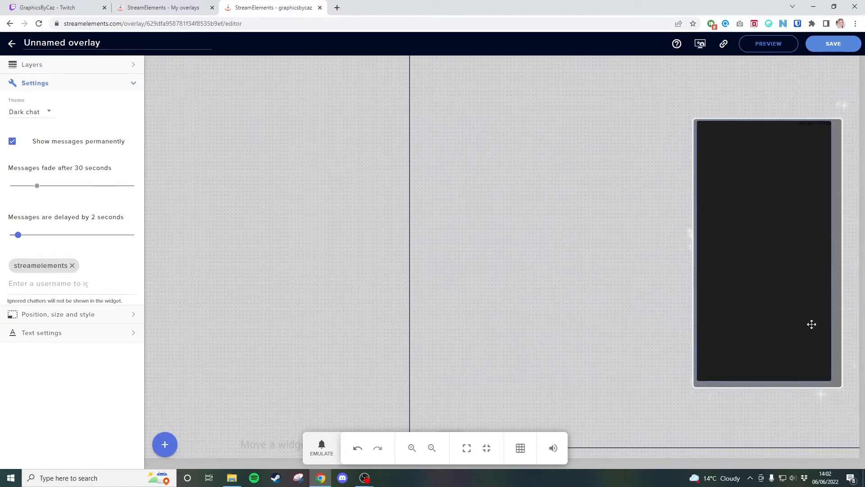
drag(830, 379, 837, 382)
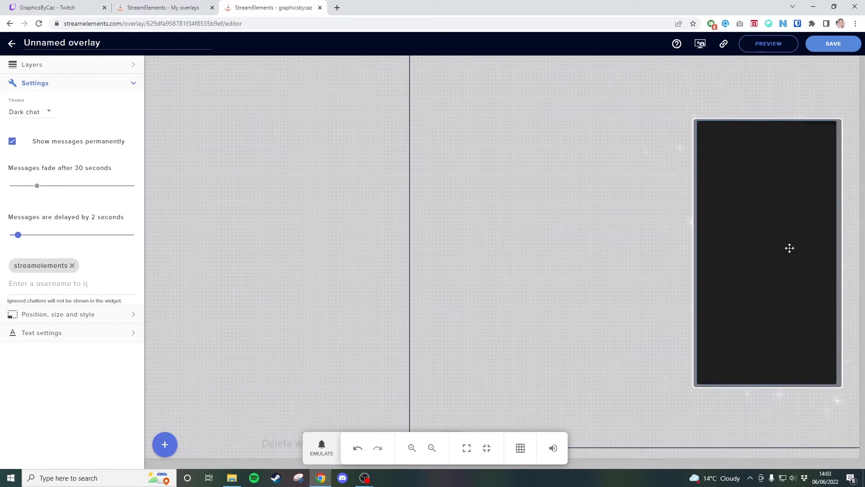
drag(789, 248, 790, 248)
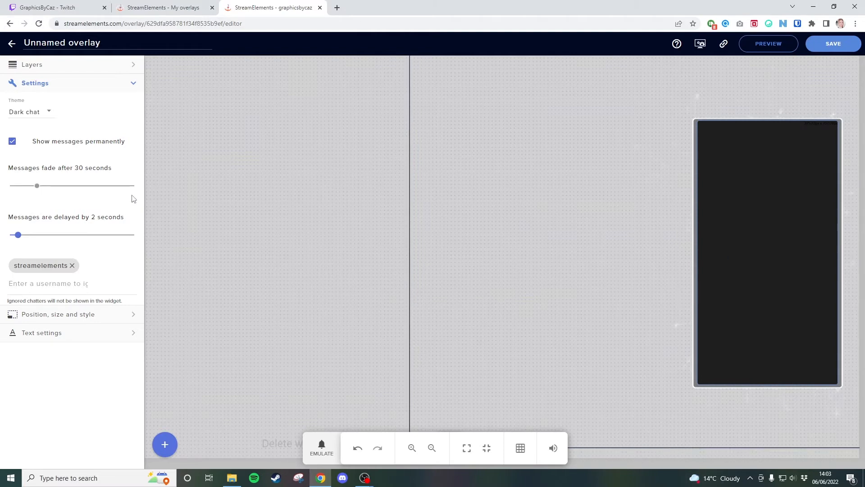
Change the chat widget's theme to Custom
click(47, 114)
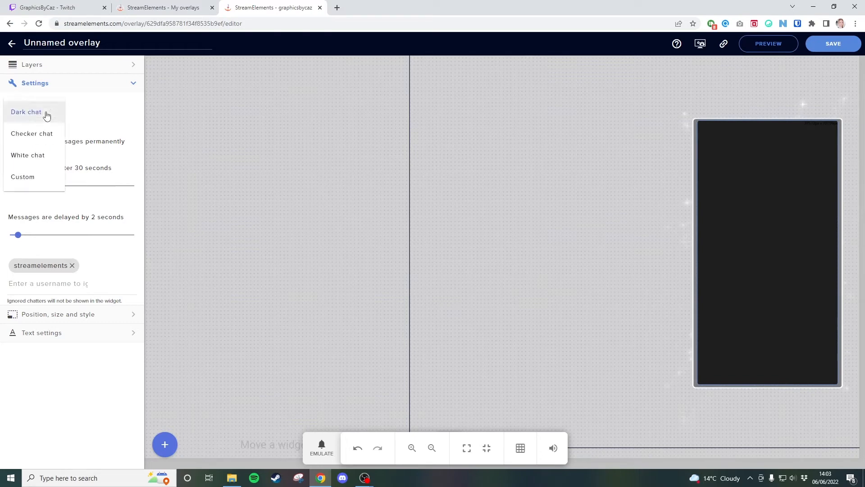
click(27, 177)
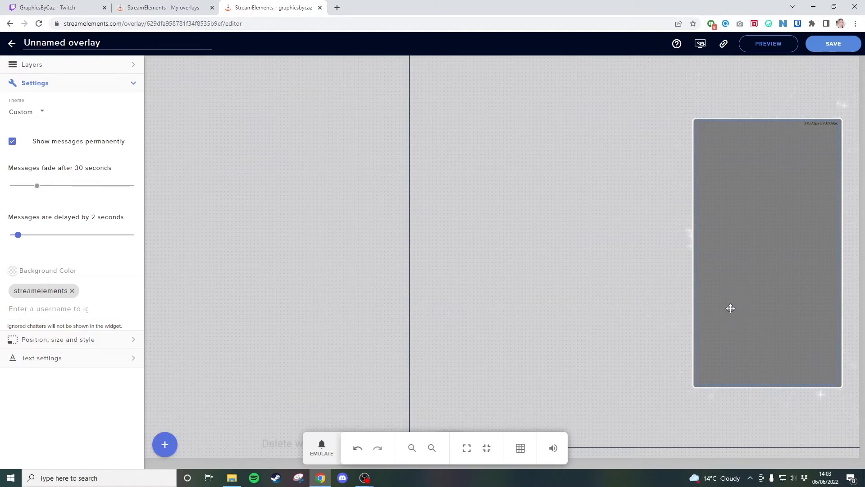
Switch to the Twitch channel page, open its chat, and enter and select the test message "rhrfijfrjirfjifewjiewjiewijf"
click(71, 13)
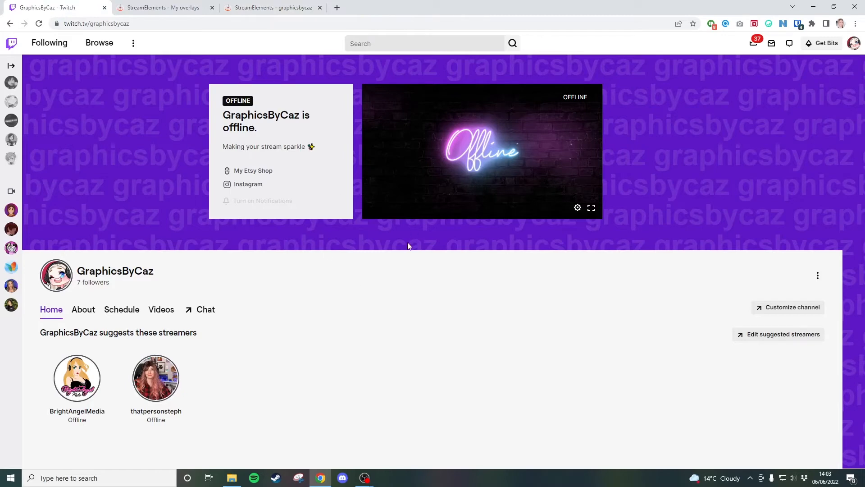
click(199, 307)
click(788, 438)
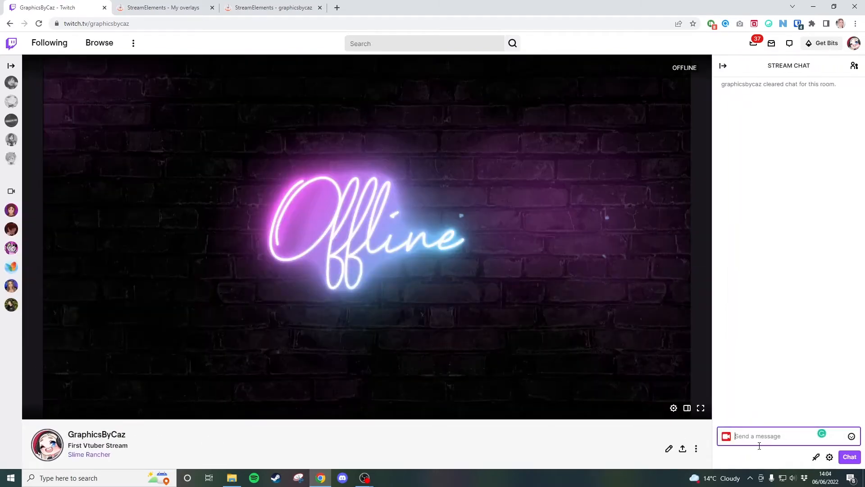
text(rhrfijfrjirfjifewjiewjiewijf)
key(super)
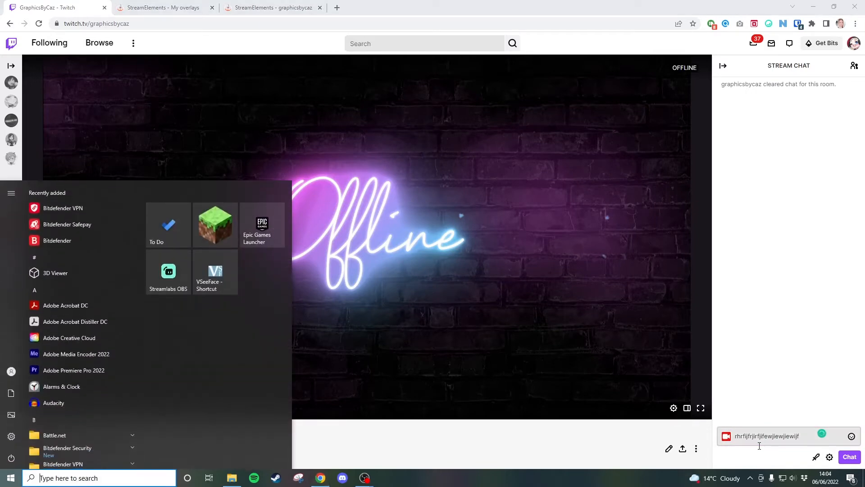
click(760, 436)
key(ctrl+a)
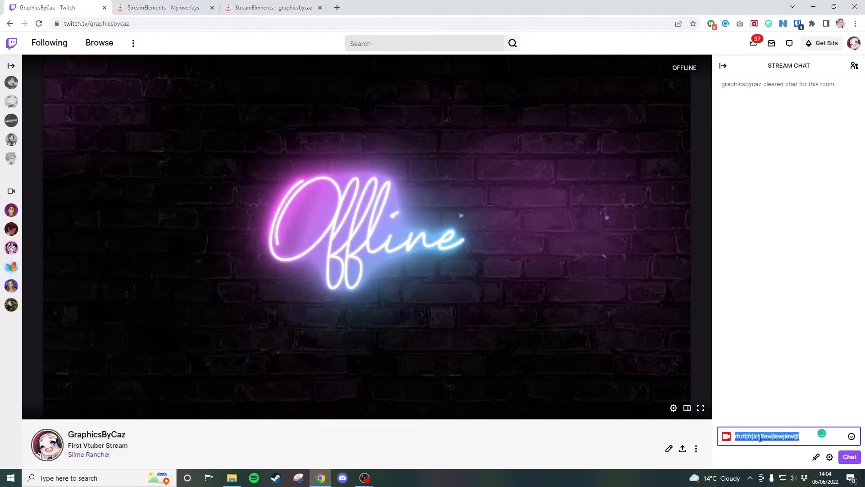
Send seven test messages in the stream chat using "rhrfijfrjirfjifewjiewjiewijf", doubling the text in two of them
text(rhrfijfrjirfjifewjiewjiewijf)
key(Return)
key(ctrl+v)
key(ctrl+v)
key(Return)
text(rhrfijfrjirfjifewjiewjiewijf)
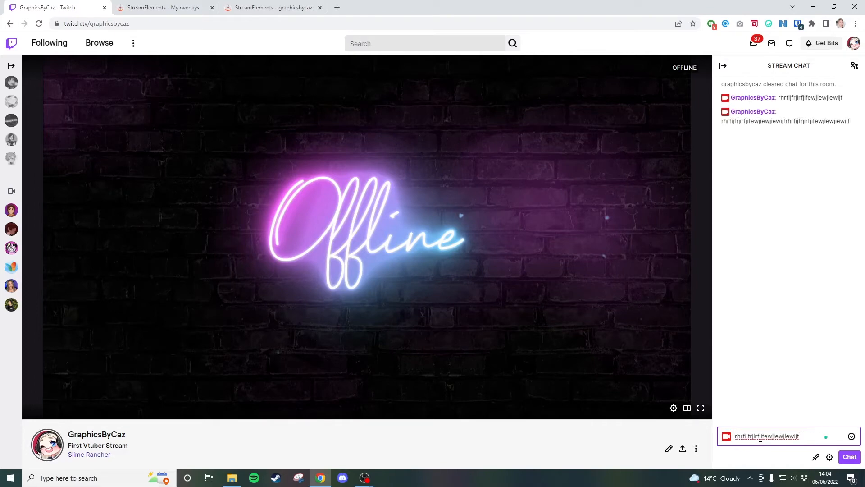
key(Return)
text(rhrfijfrjirfjifewjiewjiewijf)
key(Return)
text(rhrfijfrjirfjifewjiewjiewijf)
key(Return)
key(ctrl+v)
key(ctrl+v)
key(Return)
text(rhrfijfrjirfjifewjiewjiewijfrhrfijfrjirfjifewjiewjiewijf)
key(Return)
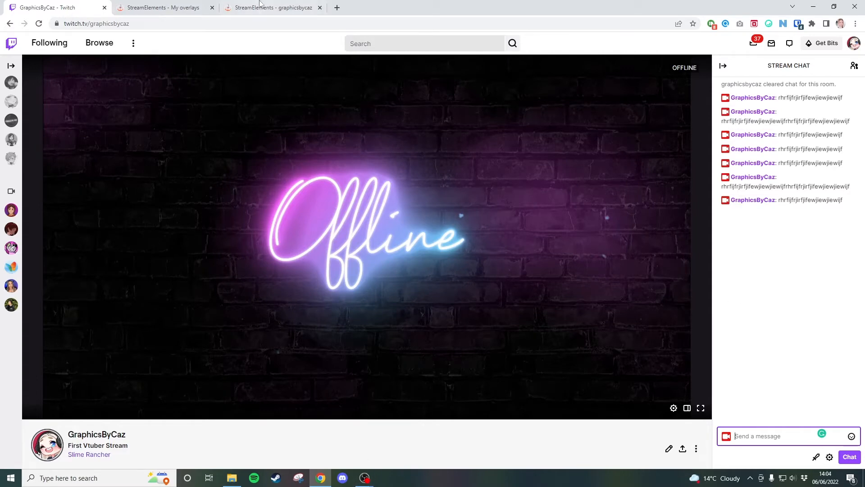
Return to the StreamElements overlay editor and set the chat widget's text colour to white
click(244, 8)
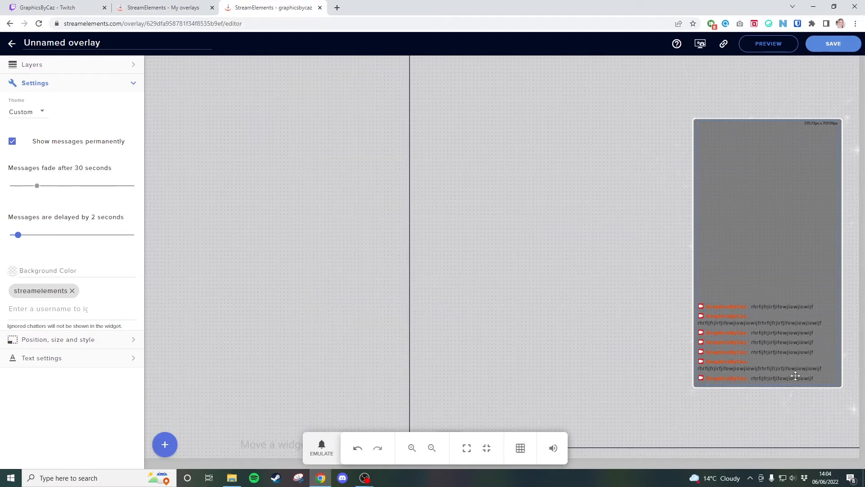
click(67, 360)
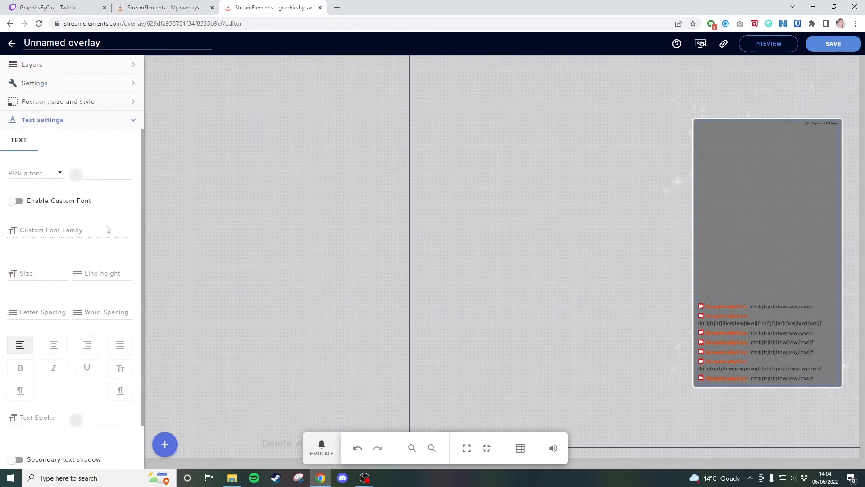
scroll(108, 229, down, 1)
scroll(86, 189, up, 1)
scroll(101, 298, down, 1)
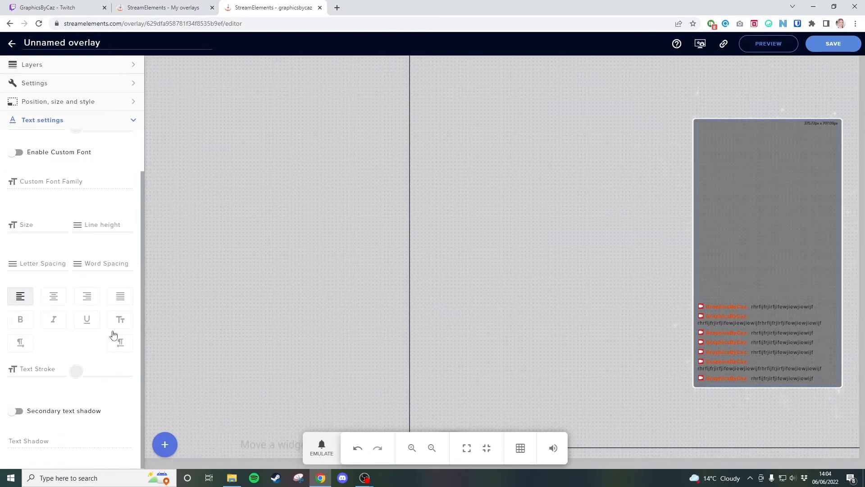
scroll(115, 325, up, 1)
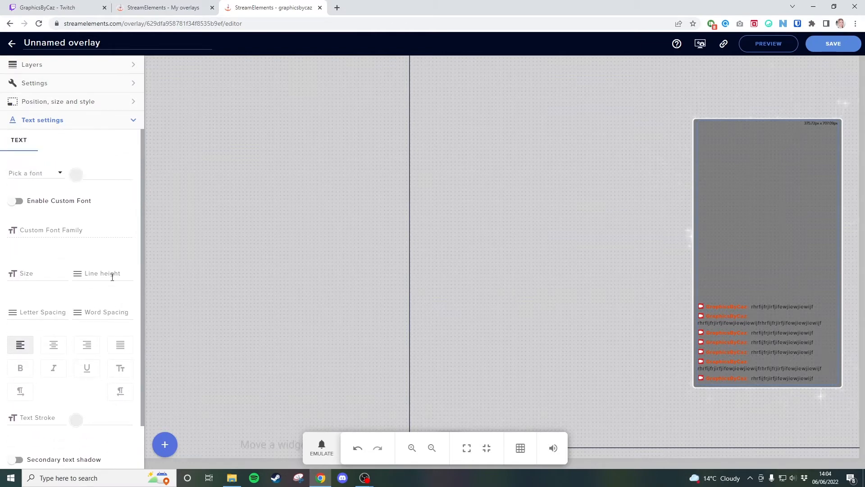
click(77, 174)
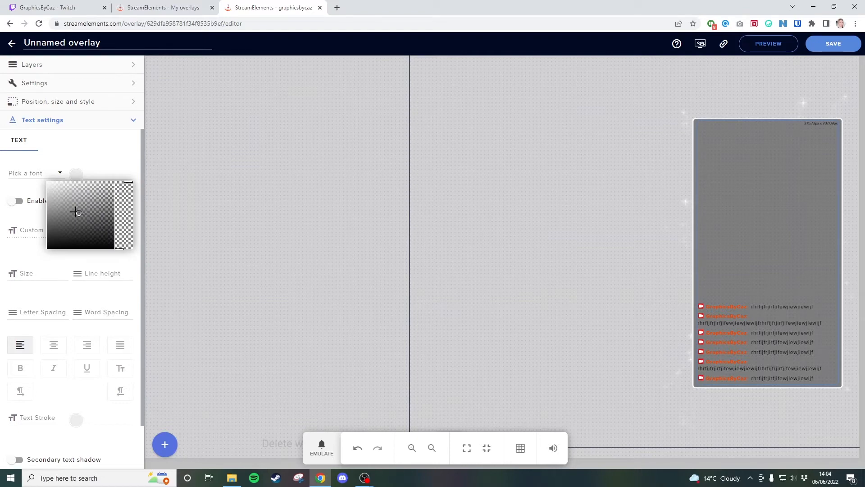
click(96, 154)
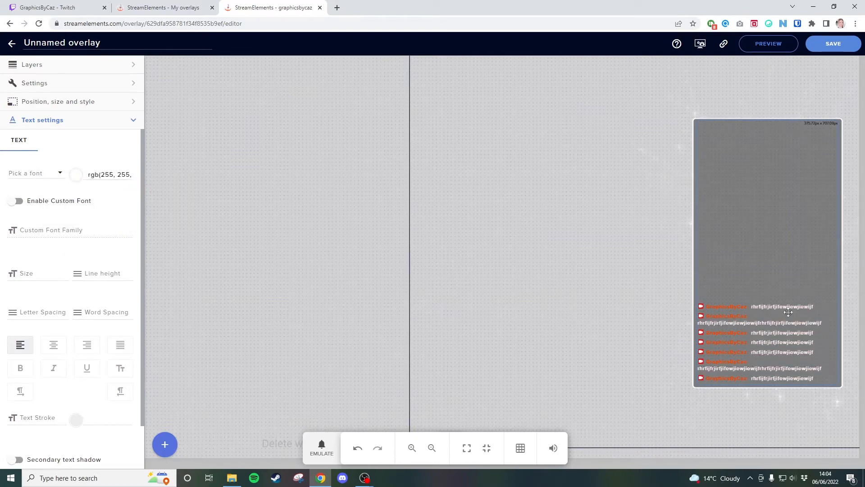
Enable the secondary text shadow for the chat widget's text
scroll(88, 399, down, 1)
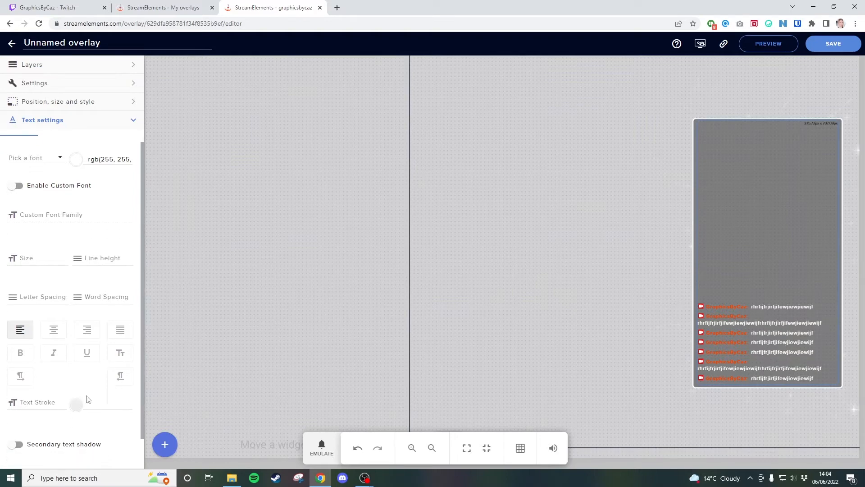
scroll(88, 399, down, 2)
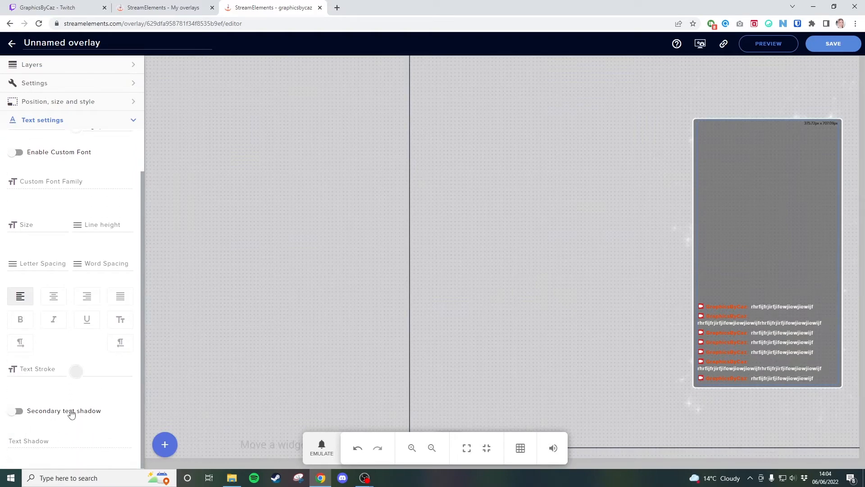
click(13, 409)
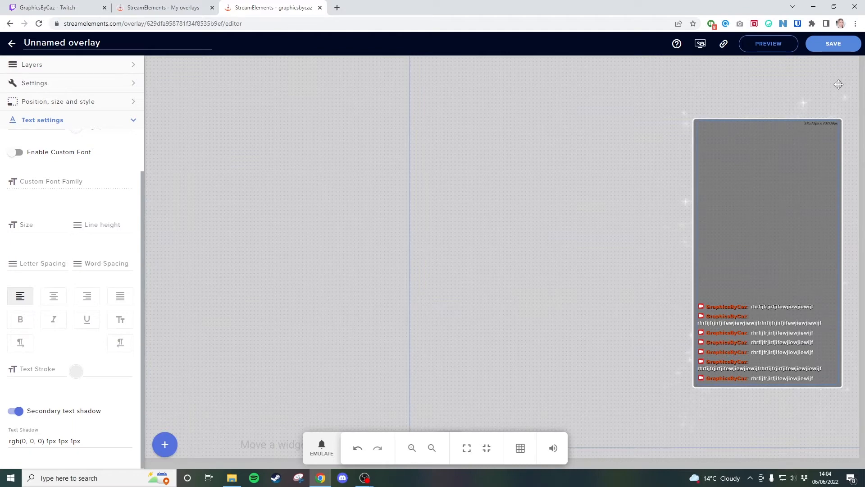
Save the overlay under the name "Chat"
click(833, 47)
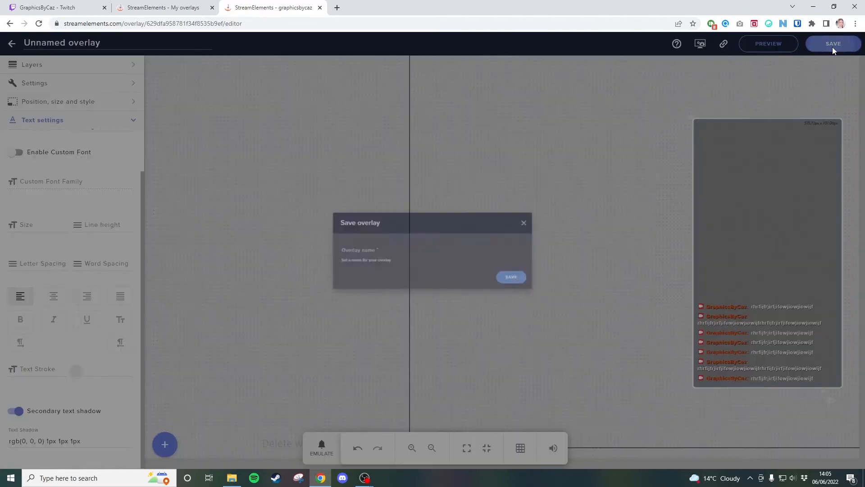
click(405, 250)
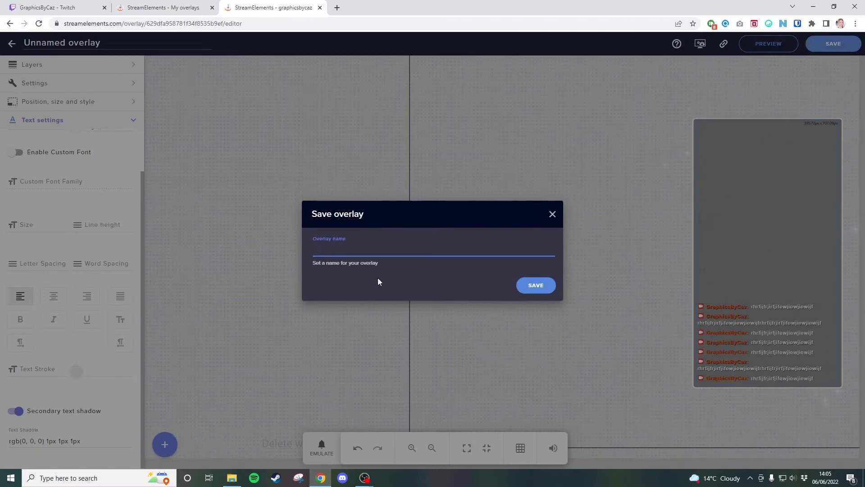
text(Char)
key(BackSpace)
text(t)
click(548, 286)
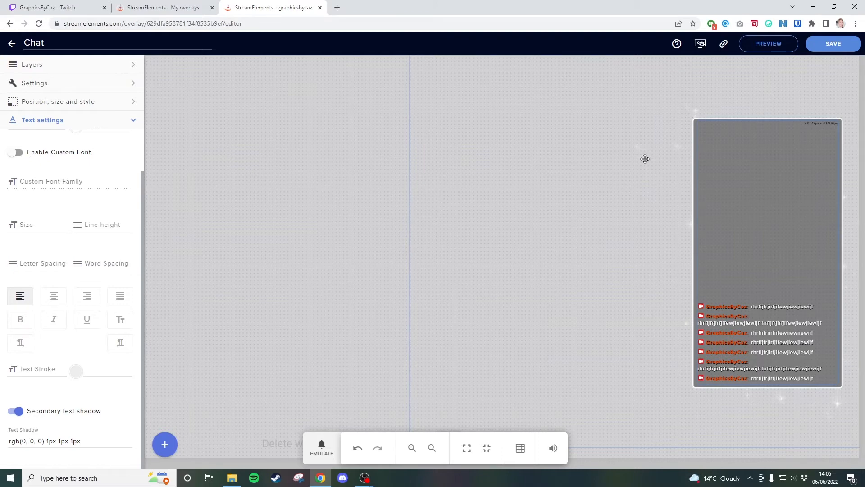
Copy the overlay's URL, switch to the empty OBS window, and add a new Browser source named "Chat"
click(724, 45)
click(368, 481)
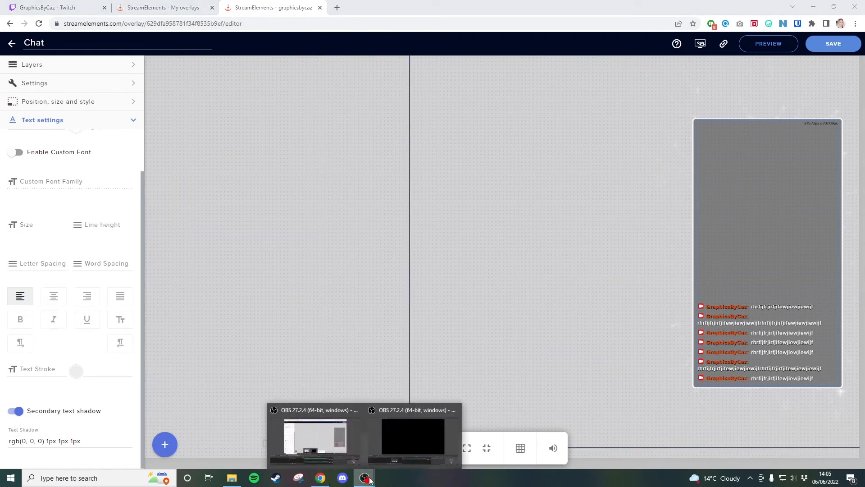
click(384, 451)
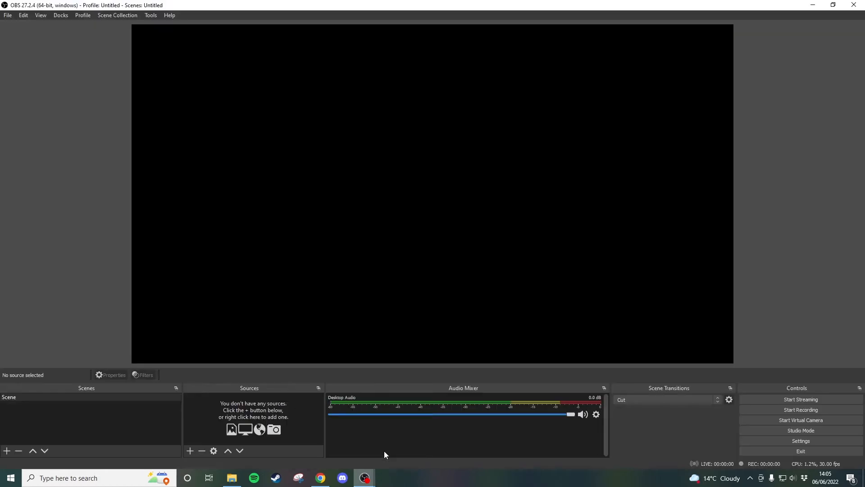
click(190, 450)
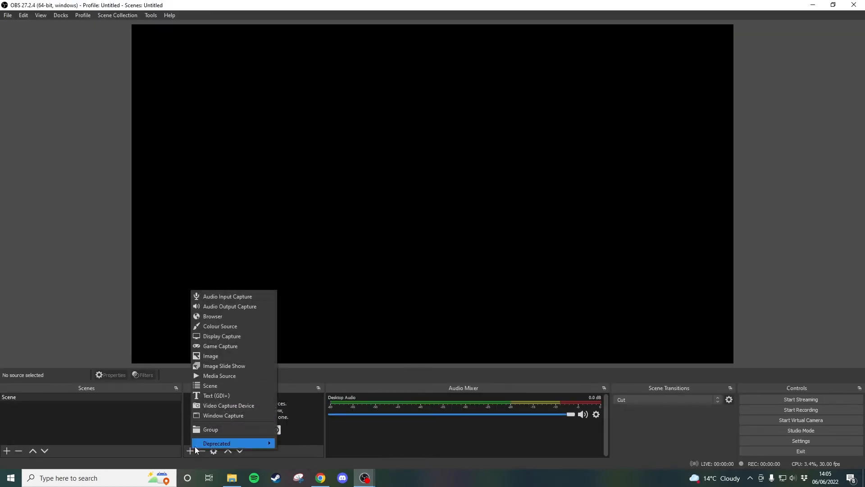
click(213, 316)
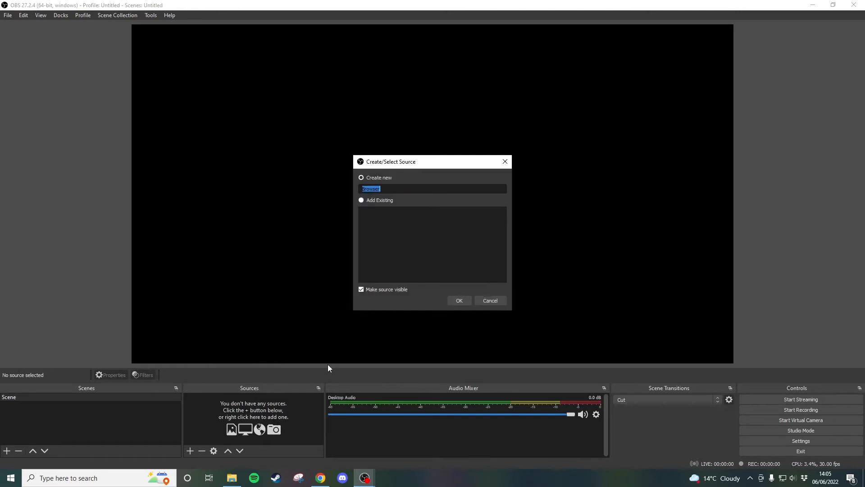
text(Chat)
key(Return)
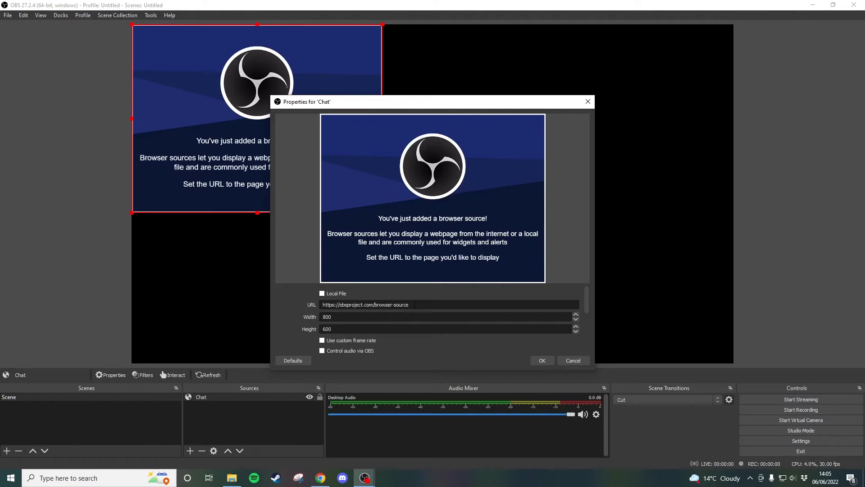
Paste the private overlay URL into the Chat source's properties and set its size to 1920 by 1080
drag(415, 305, 335, 305)
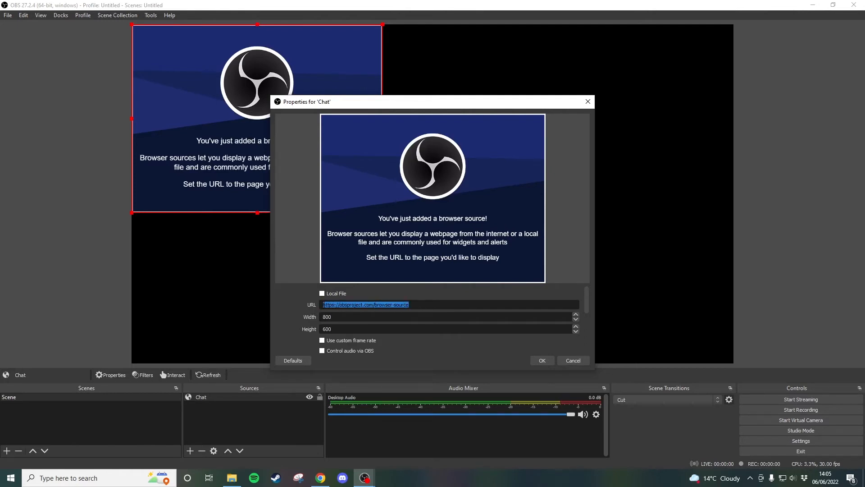
key(ctrl+v)
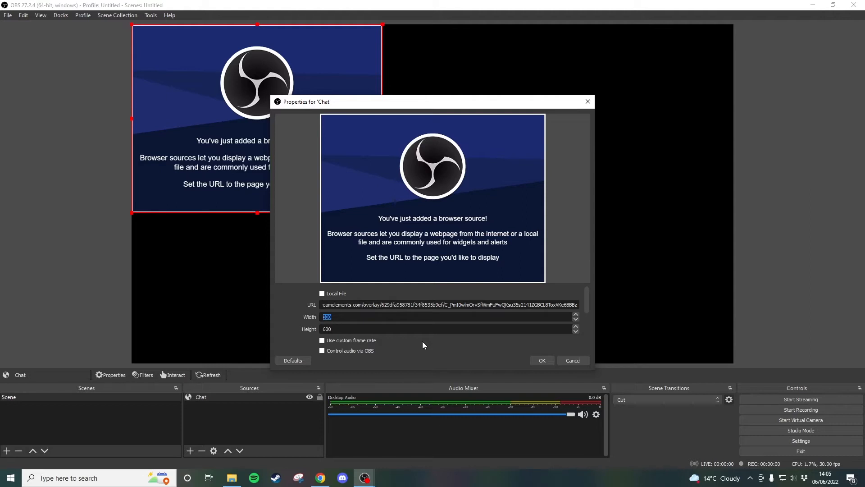
text(1920)
key(Tab)
text(1080)
click(542, 361)
click(108, 319)
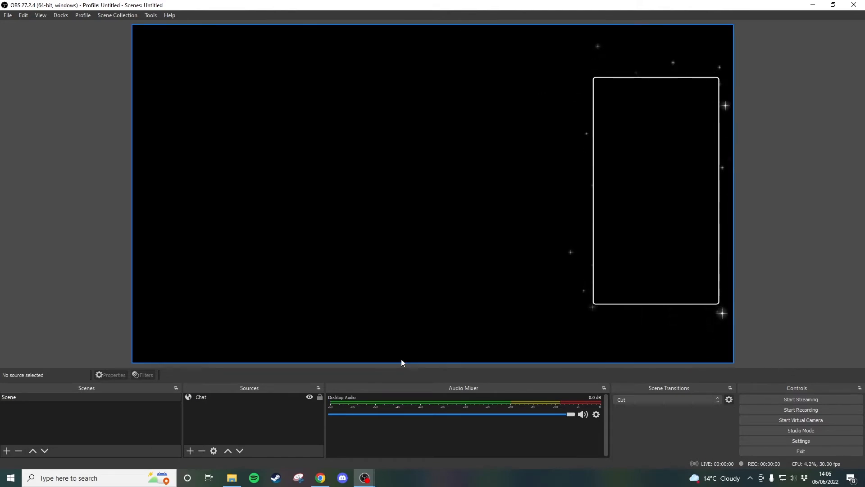
Switch to the Twitch channel page and send the test message "uhdshufhsudfhusdfuhsdhu" twice in the stream chat
click(321, 477)
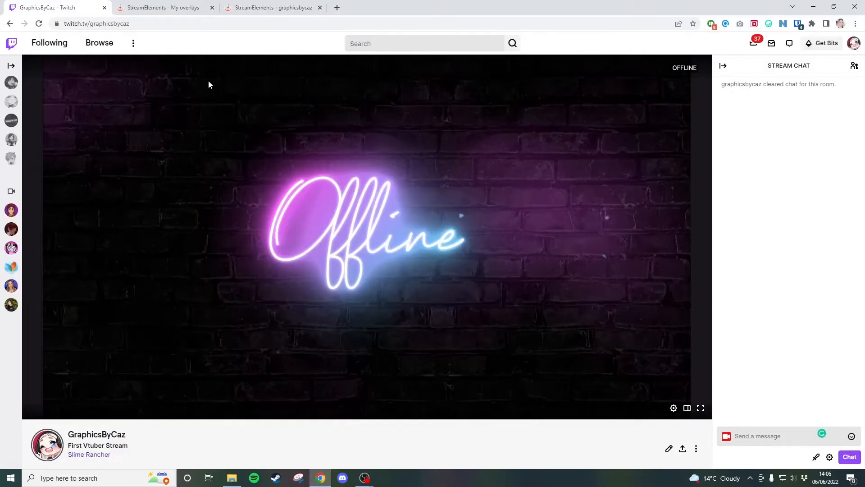
click(778, 440)
text(uhdshufhsudfhusdfuhsdhu)
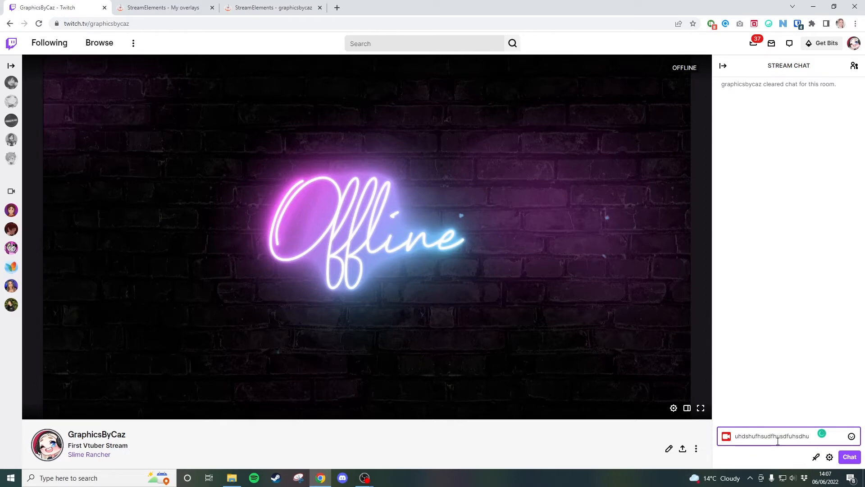
key(ctrl+a)
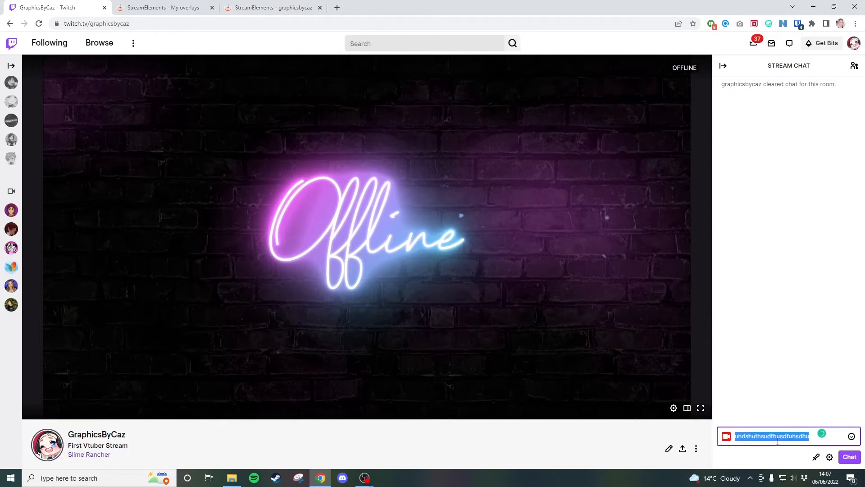
key(Right)
key(Return)
key(ctrl+v)
key(Return)
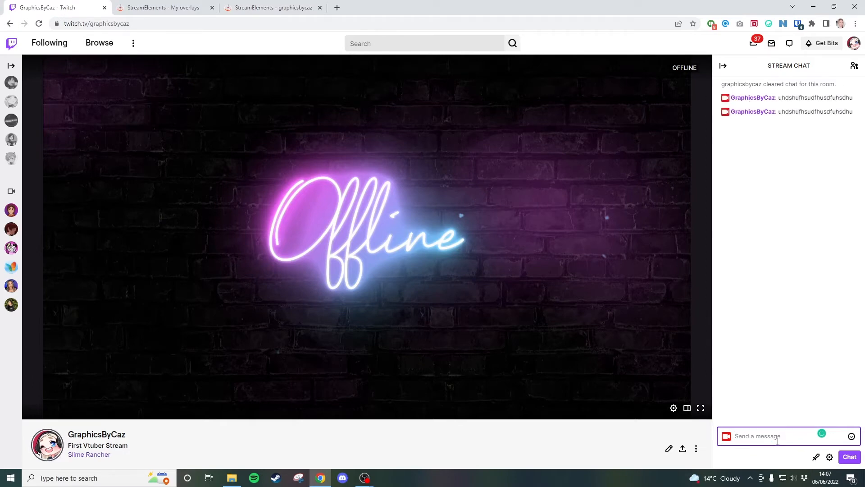
Send five more test messages, one with the text tripled, one doubled and three single, and return to OBS to check the chat source
key(ctrl+v)
key(ctrl+v)
key(ctrl+v)
key(Return)
key(ctrl+v)
key(ctrl+v)
key(Return)
key(ctrl+v)
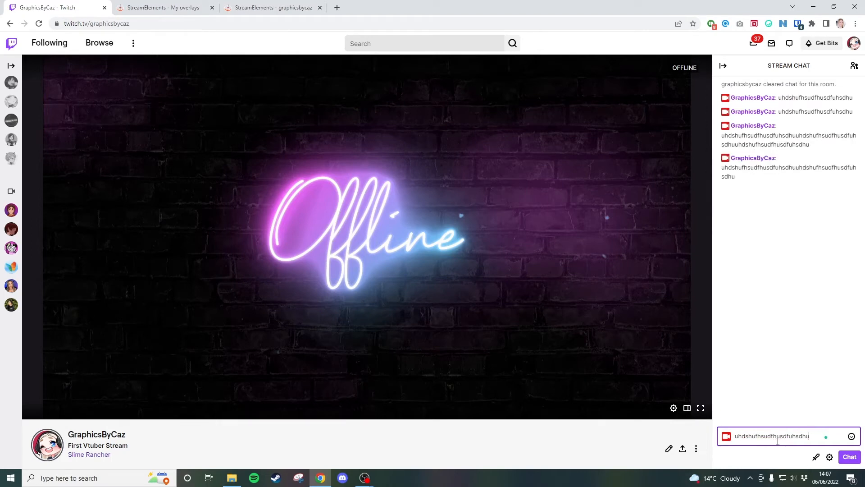
key(Return)
key(ctrl+v)
key(Return)
key(ctrl+v)
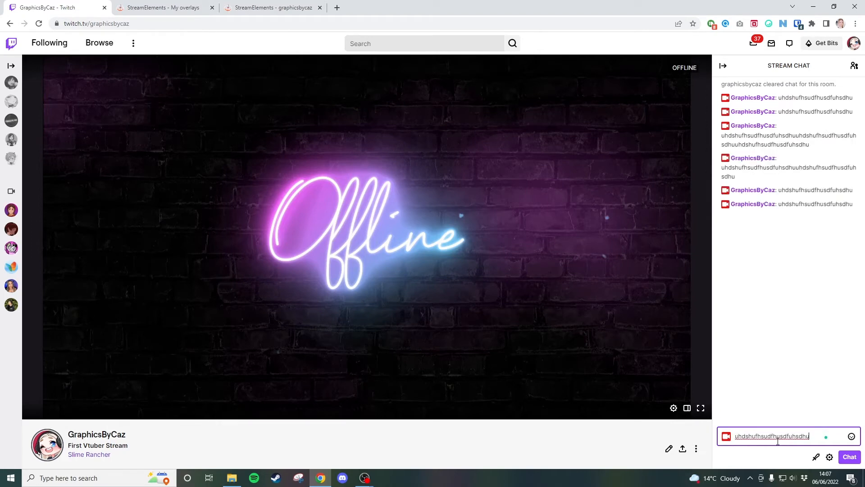
key(Return)
mouse_move(364, 477)
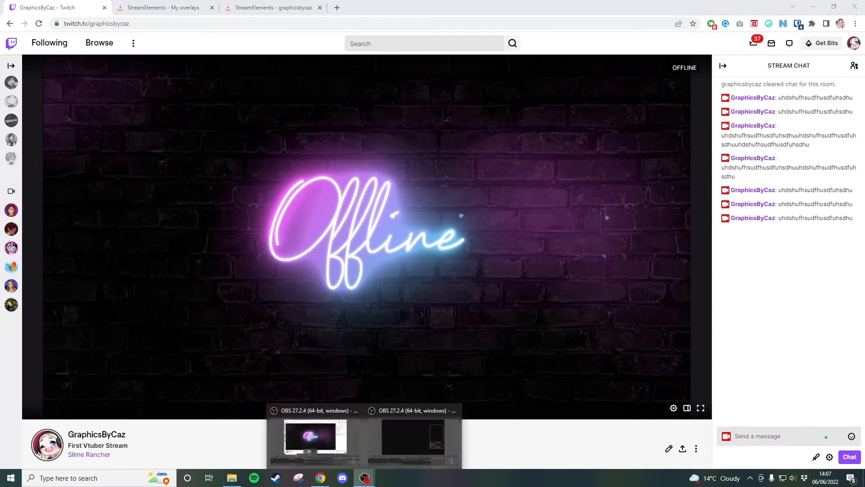
click(397, 447)
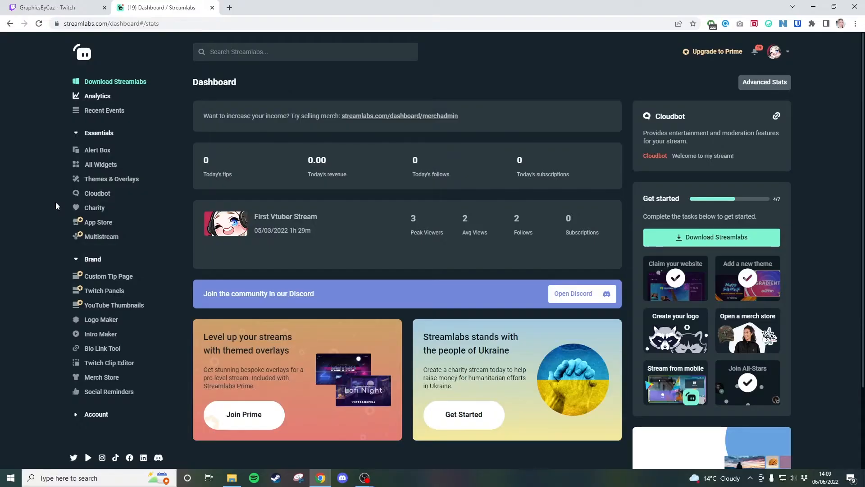
Open the Chat Box widget in Streamlabs and review its theme, badge, colour, font and message settings
click(100, 164)
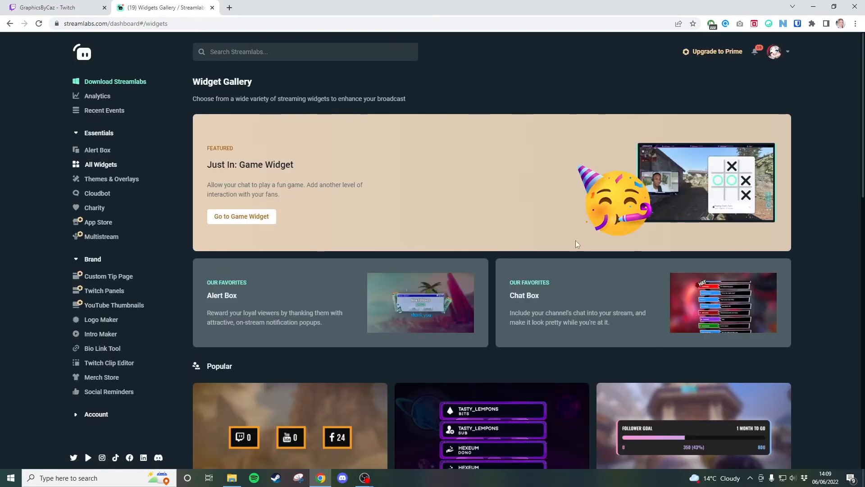
click(550, 297)
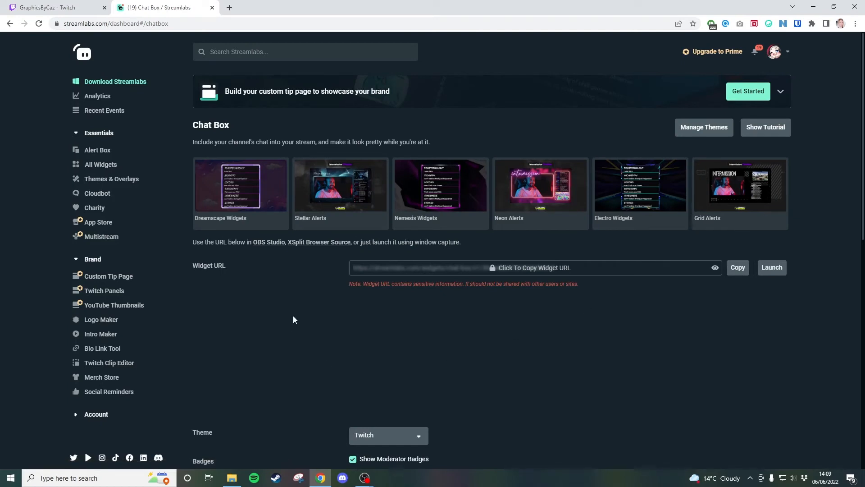
scroll(293, 317, down, 3)
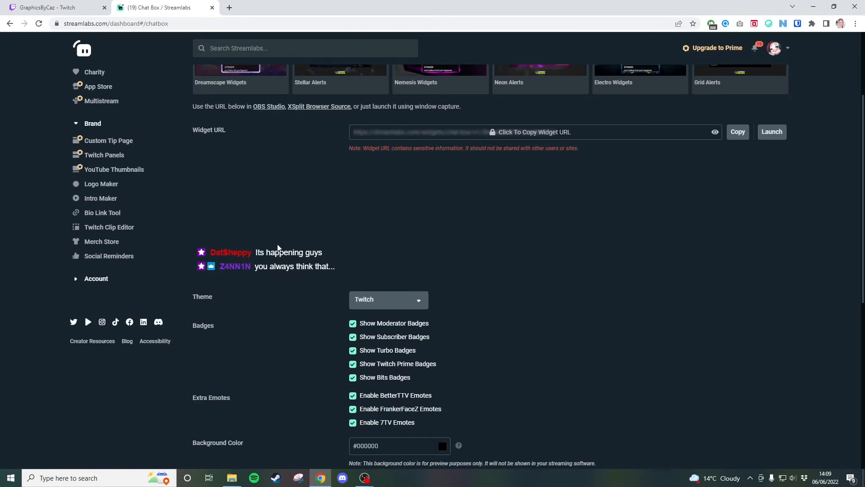
scroll(283, 288, down, 3)
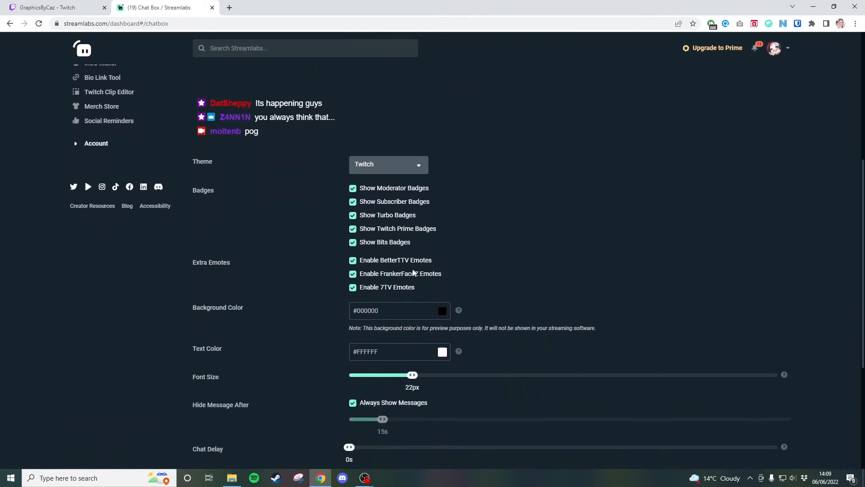
scroll(414, 272, down, 5)
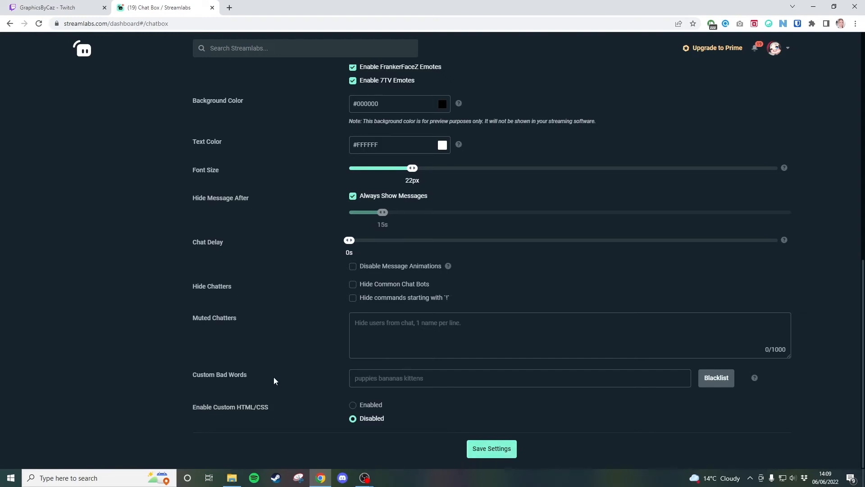
scroll(514, 422, up, 10)
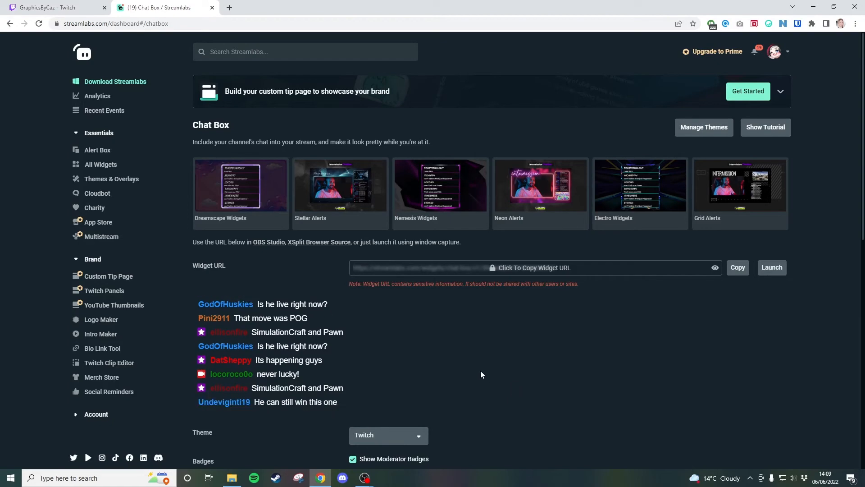
Switch to OBS and add the Chat XL video from the Enchanted Lake Chat folder as a source in the empty scene
mouse_move(365, 478)
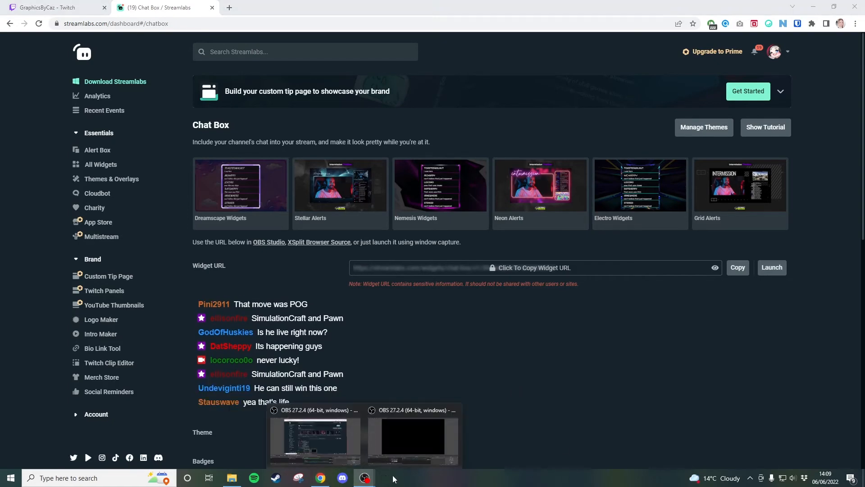
click(416, 436)
click(232, 479)
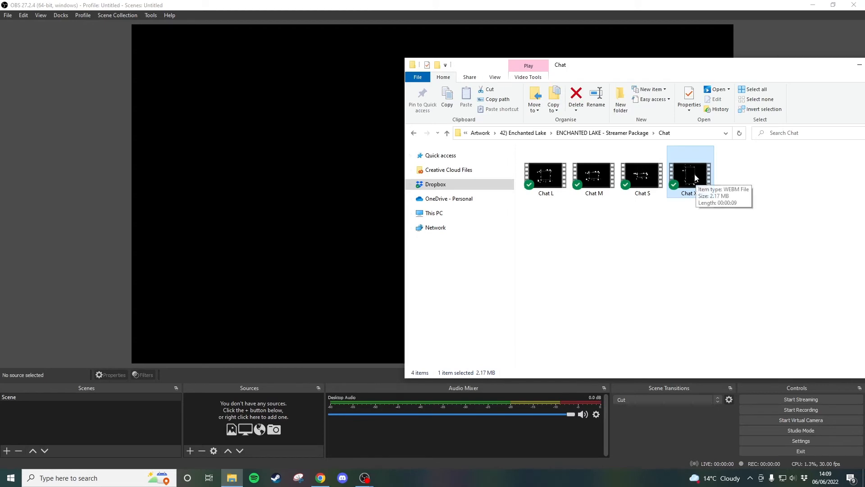
drag(690, 174, 304, 264)
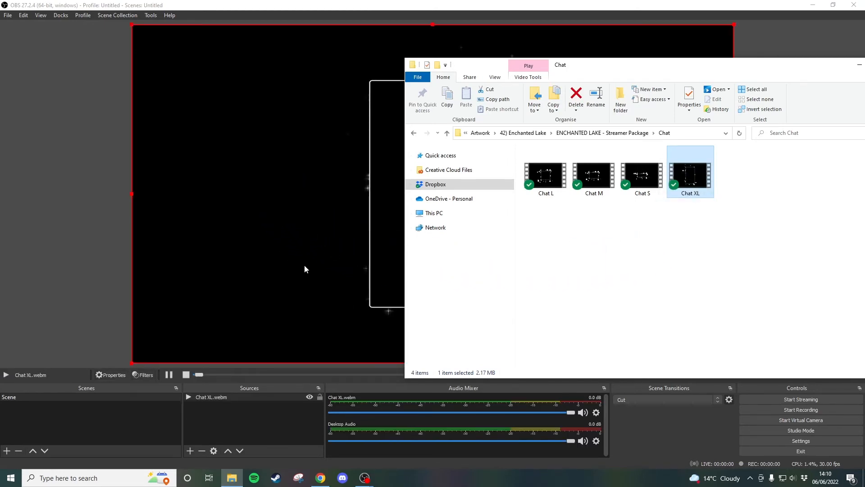
click(303, 264)
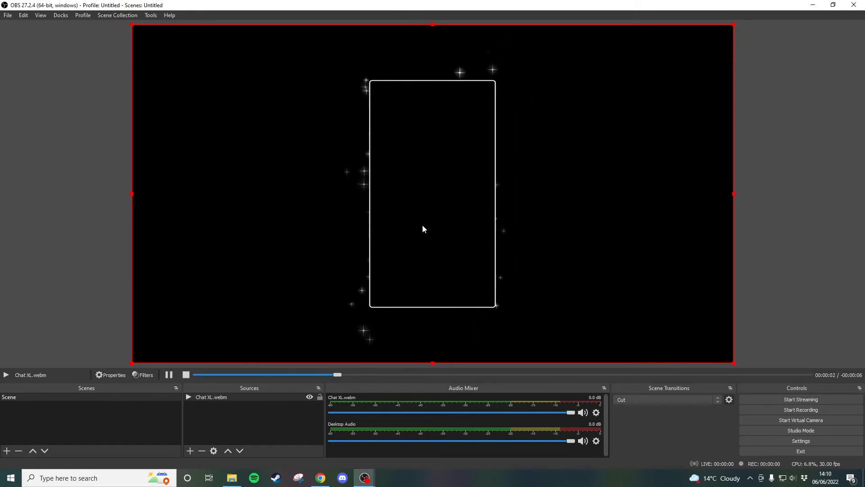
Set the Chat XL video to loop and move its frame to the right side of the canvas
double_click(220, 397)
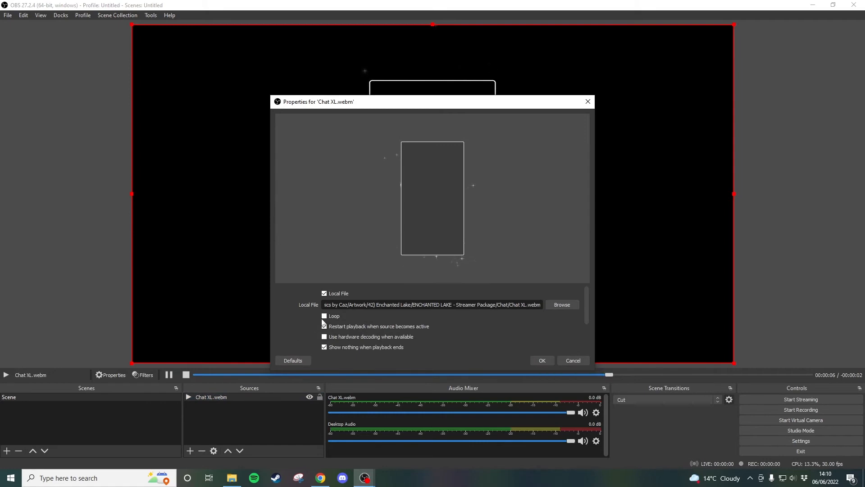
click(542, 360)
drag(417, 234, 643, 235)
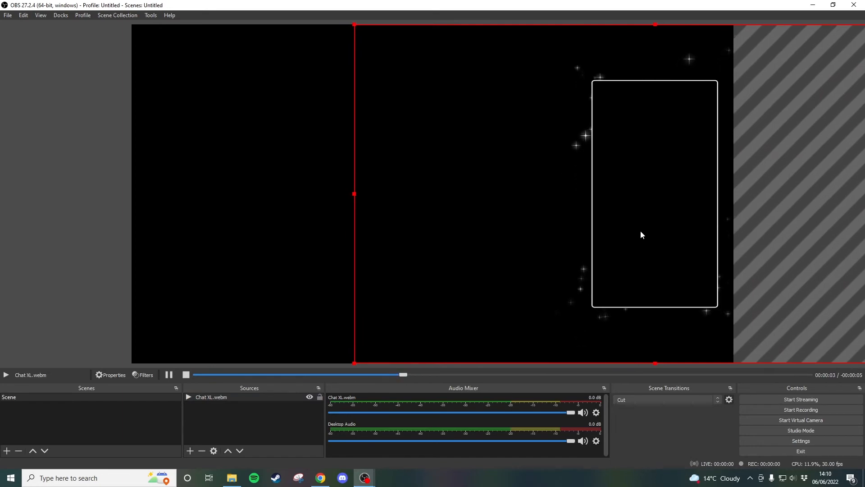
click(311, 240)
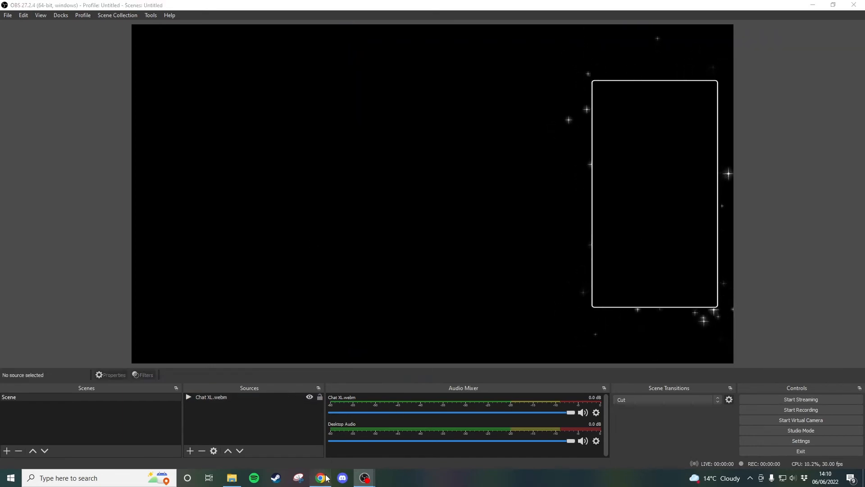
Switch to the Streamlabs Chat Box page in Chrome and copy the private widget URL
click(321, 478)
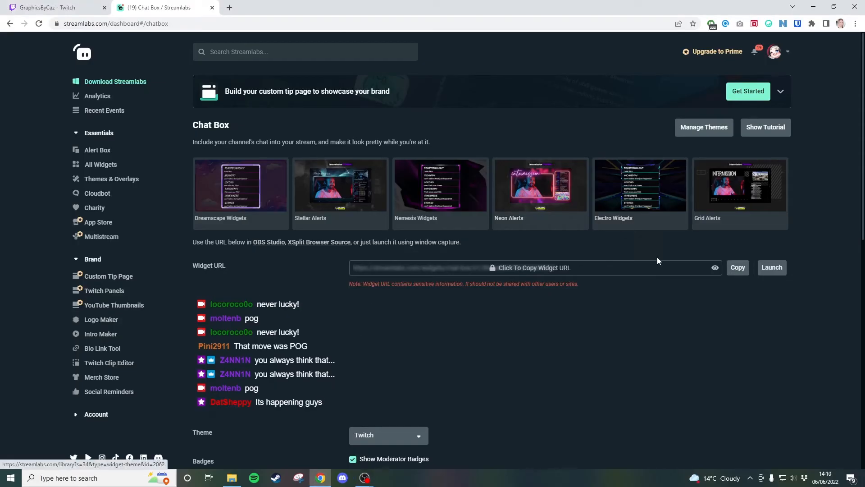
scroll(564, 357, down, 1)
scroll(565, 356, down, 3)
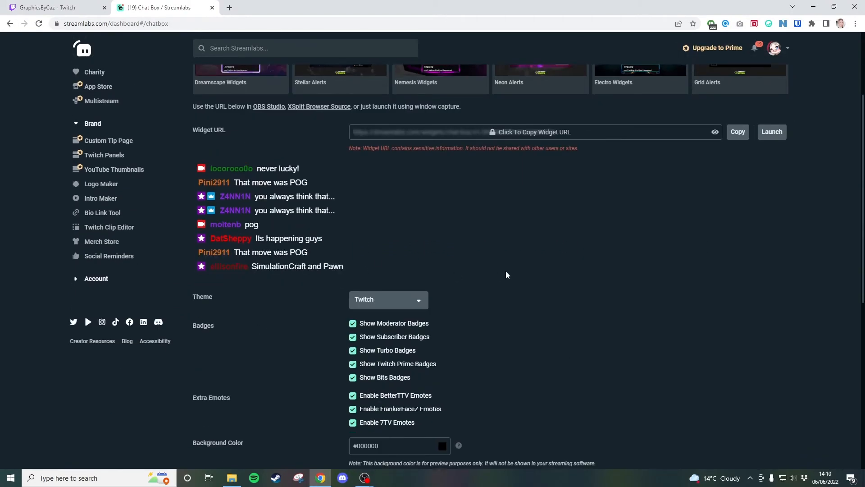
scroll(707, 315, up, 2)
click(745, 227)
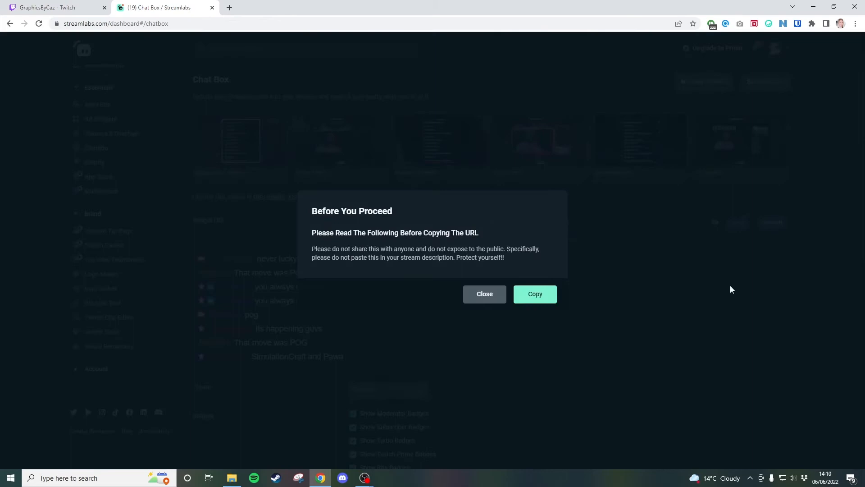
click(548, 295)
Return to OBS and add a new browser source named "Chat" to the scene
mouse_move(377, 475)
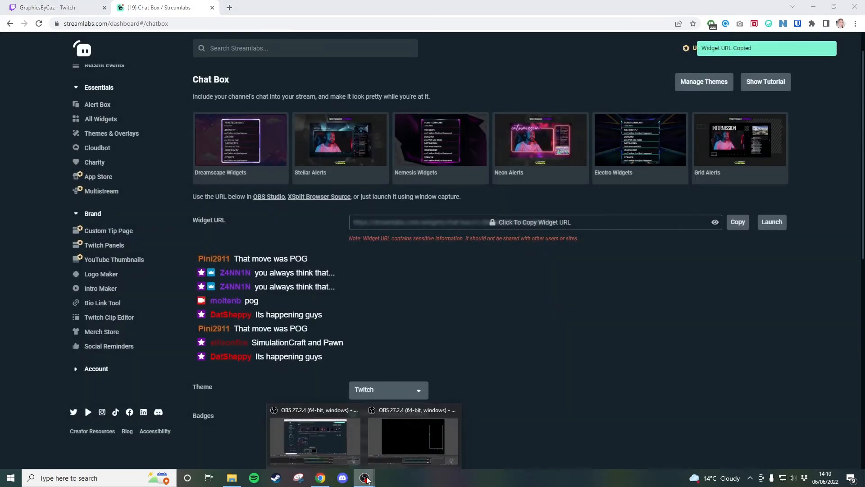
click(379, 442)
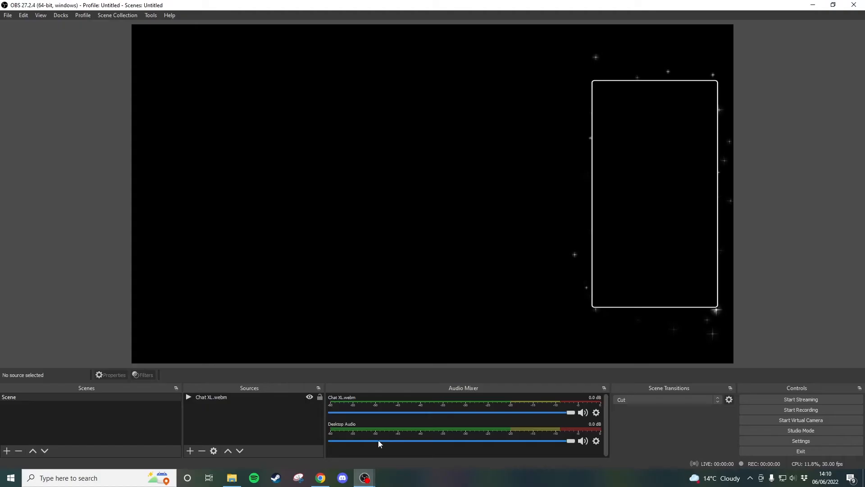
click(190, 451)
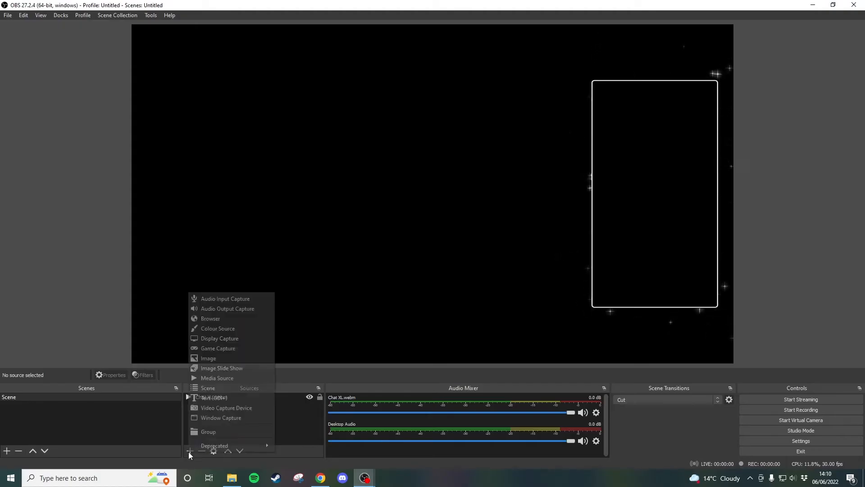
click(225, 320)
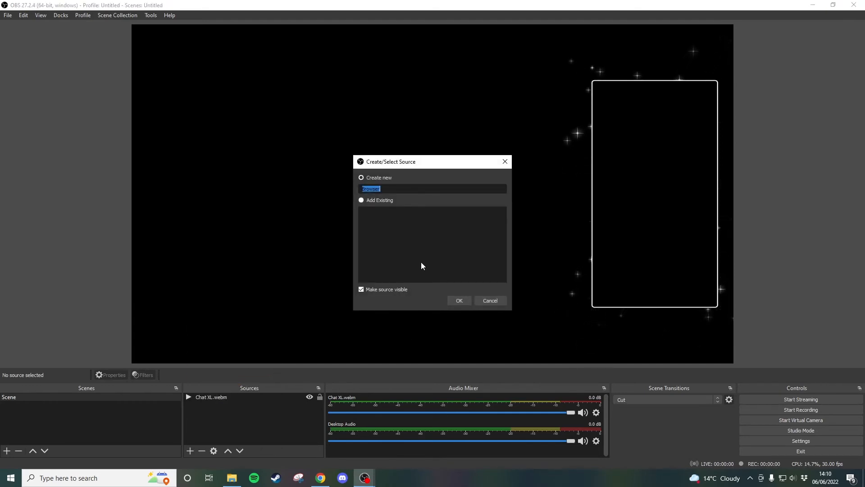
text(Chat)
key(Return)
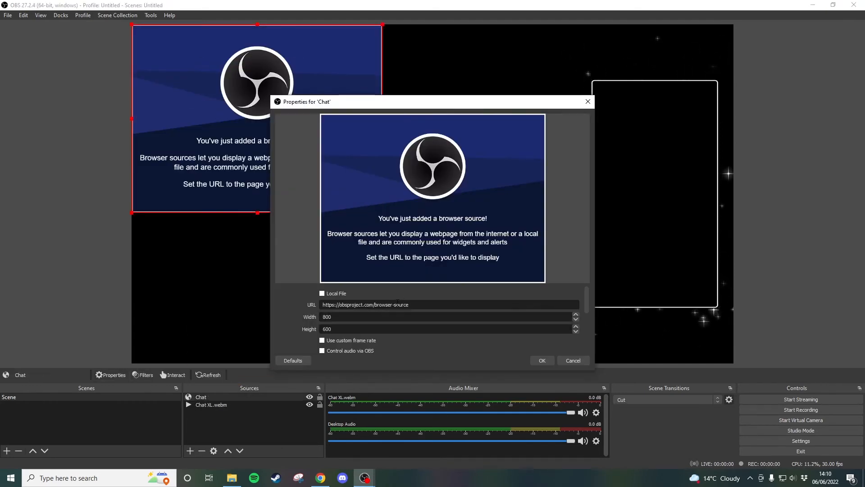
Replace the Chat source's default URL with the copied private widget URL and move the source near the middle of the canvas
drag(410, 304, 324, 305)
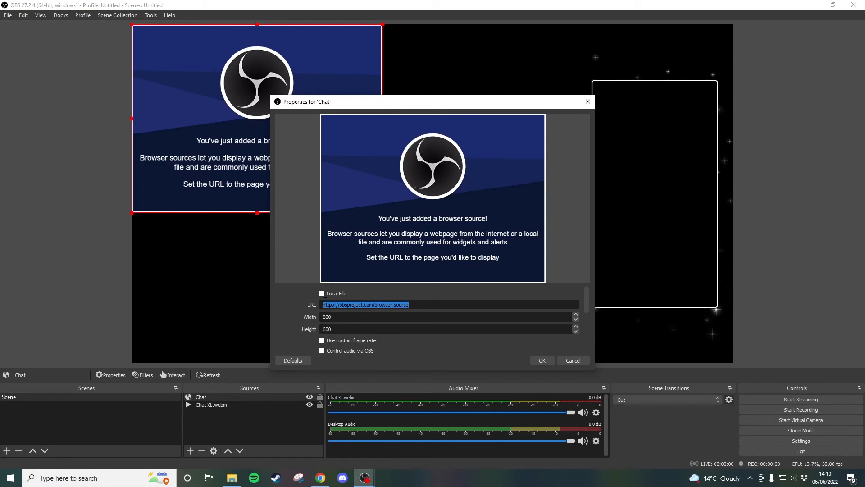
key(ctrl+v)
click(542, 361)
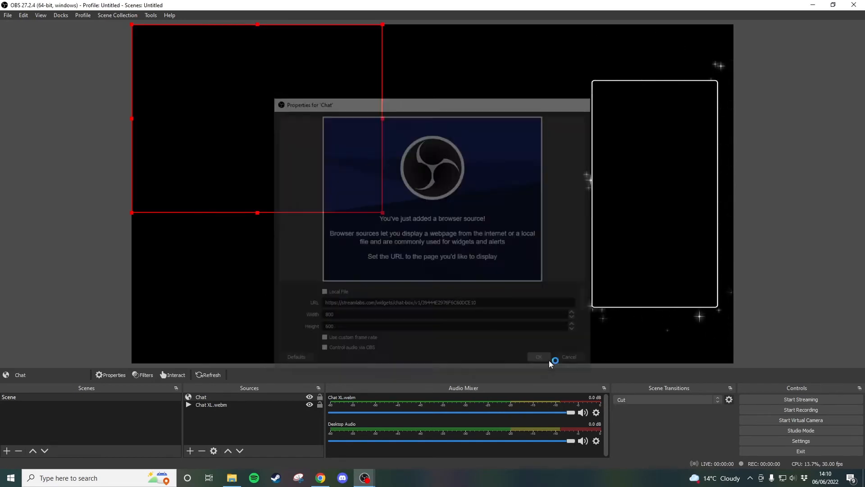
drag(433, 206, 404, 197)
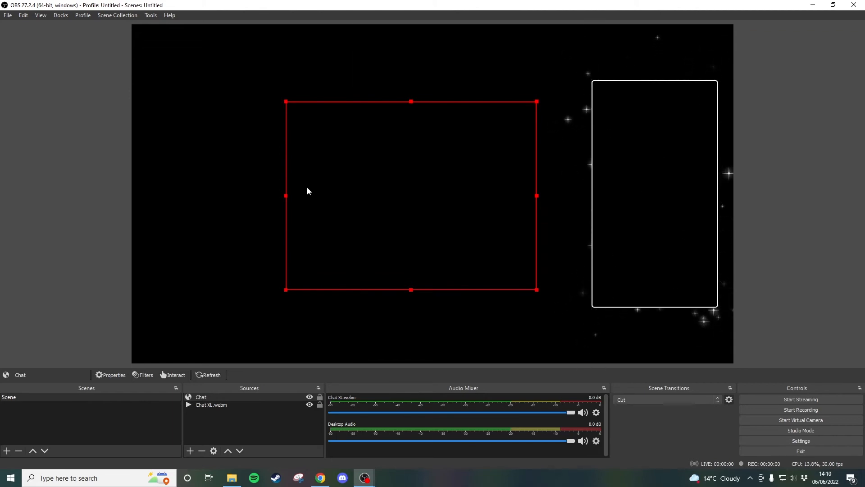
mouse_move(332, 197)
mouse_down()
mouse_move(322, 175)
mouse_move(316, 197)
mouse_up()
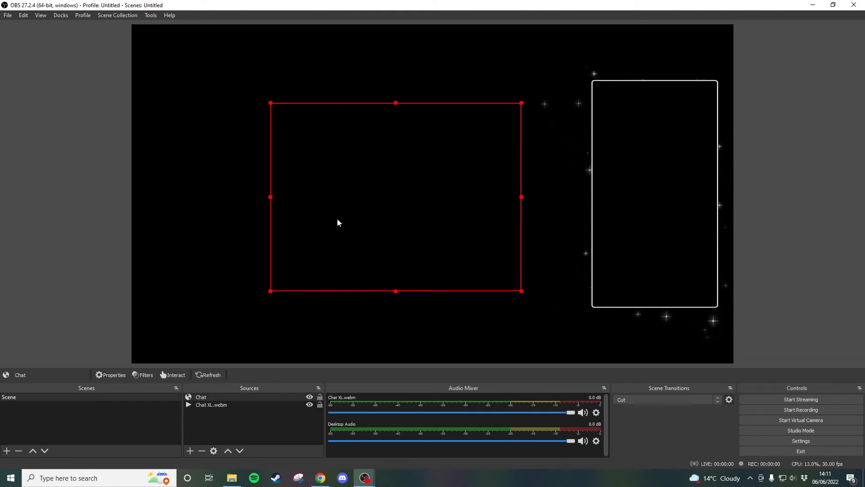
Switch to the Twitch channel page and send the test message "ijesfuhsduhsduhhusdhu" in the stream chat
click(320, 477)
click(90, 7)
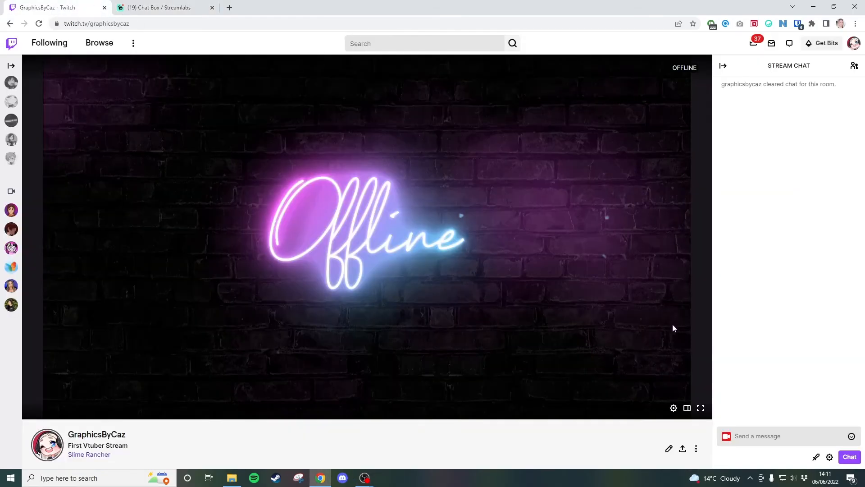
click(760, 433)
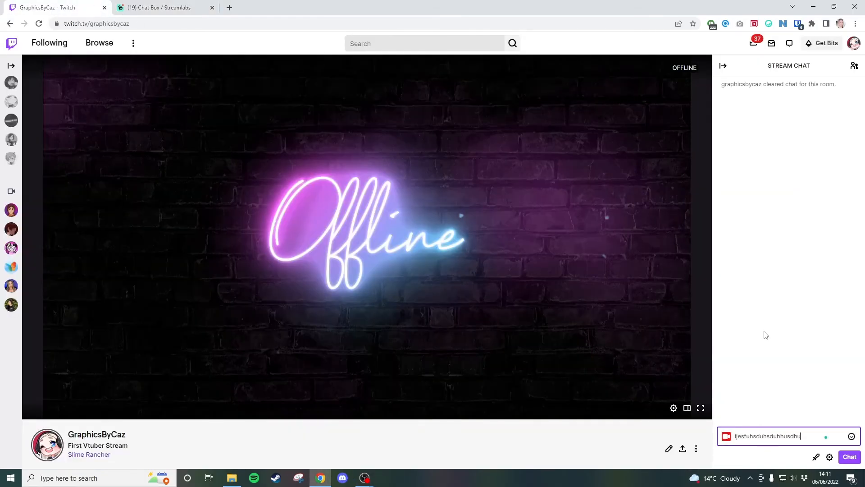
key(ctrl+a)
key(Return)
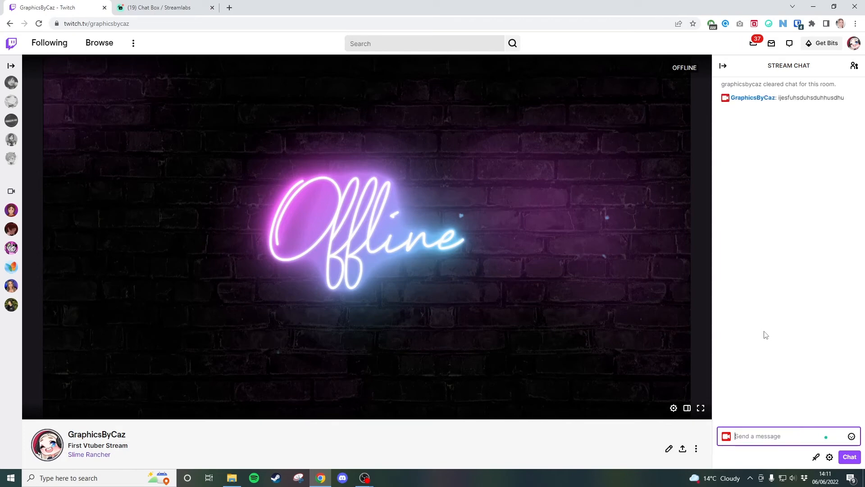
Send six more copies of the test message, two of them with the text doubled, and return to OBS to check the chat source
key(ctrl+v)
key(ctrl+v)
key(Return)
key(ctrl+v)
key(Return)
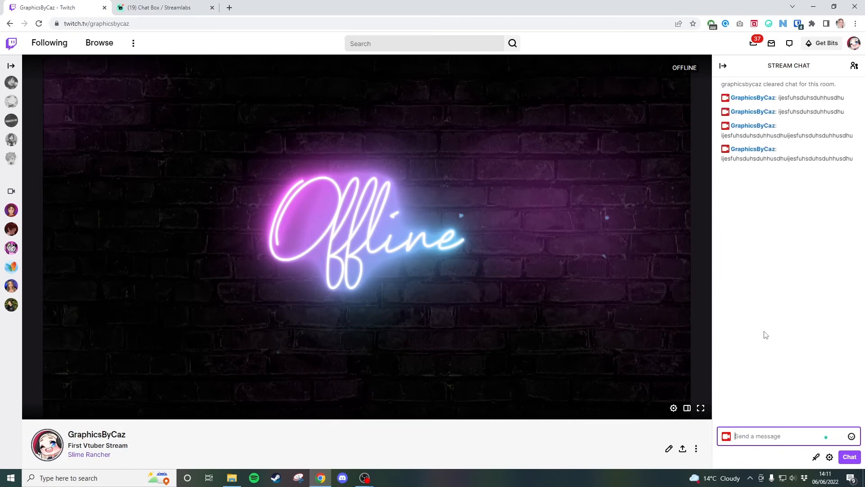
key(ctrl+v)
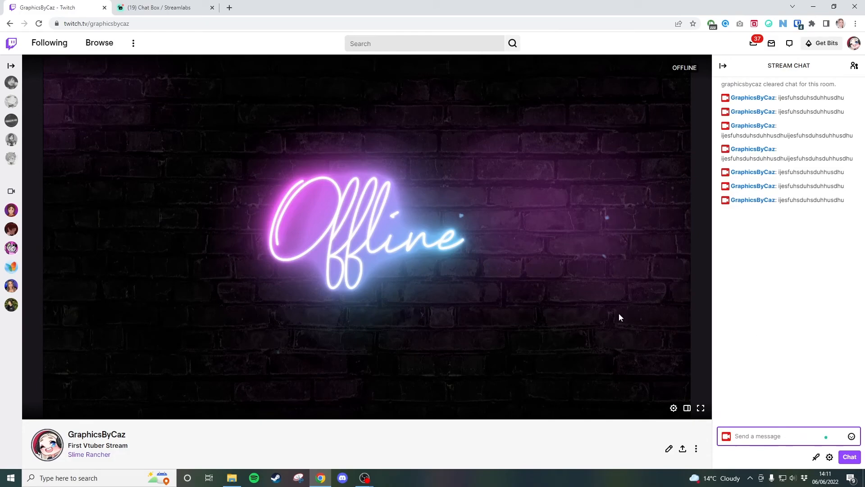
mouse_move(367, 479)
click(396, 439)
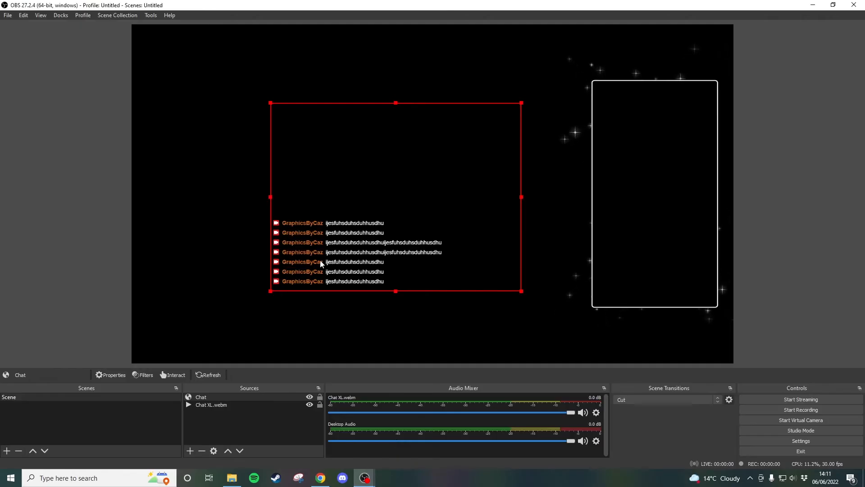
Reposition and slightly enlarge the Chat source on the canvas, and undo a trial squeeze of its width
drag(270, 274, 310, 227)
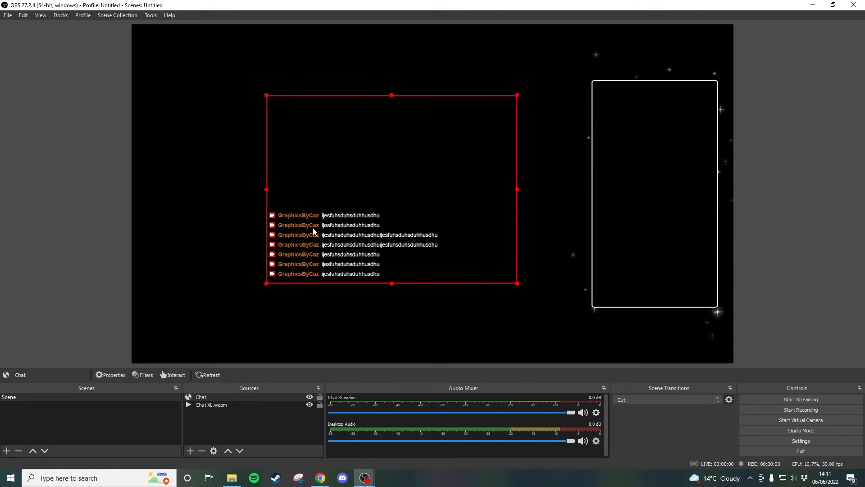
drag(517, 189, 541, 236)
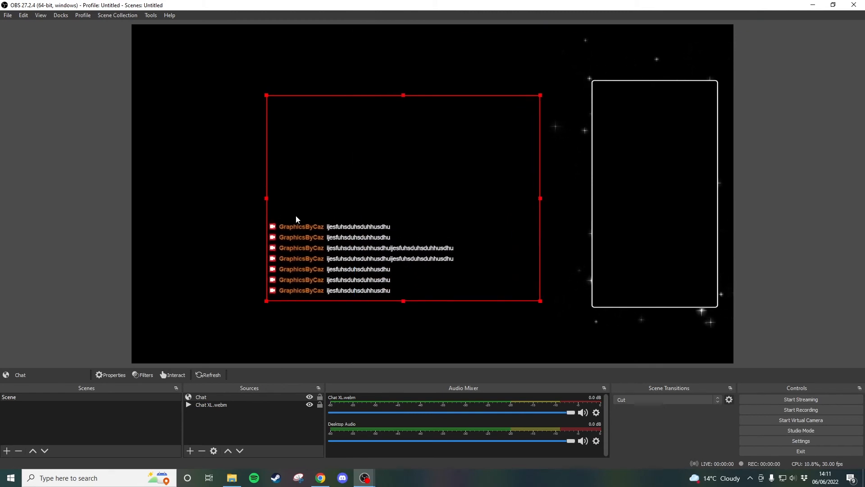
drag(540, 199, 319, 243)
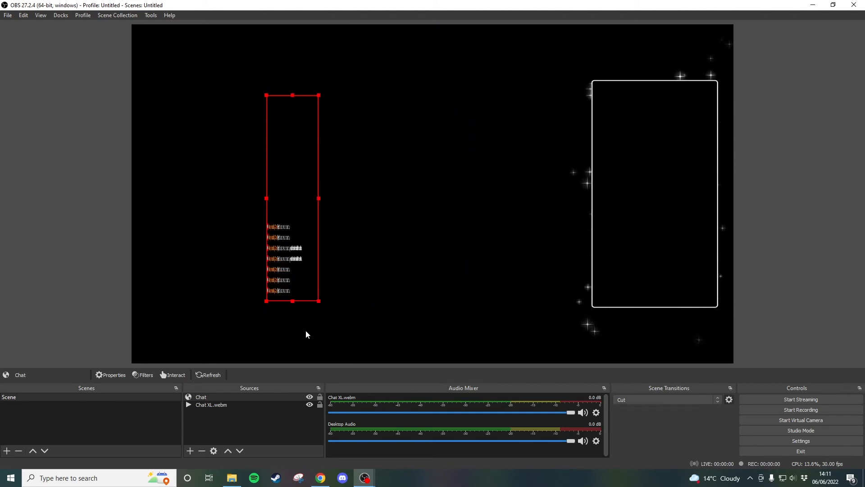
key(ctrl+z)
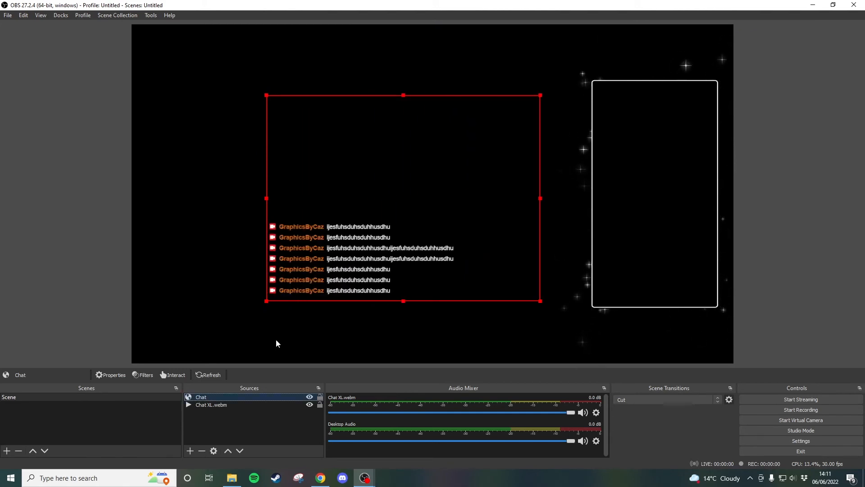
Set the Chat source's width to 450 and height to 700, and move it over the chat frame on the canvas
double_click(224, 398)
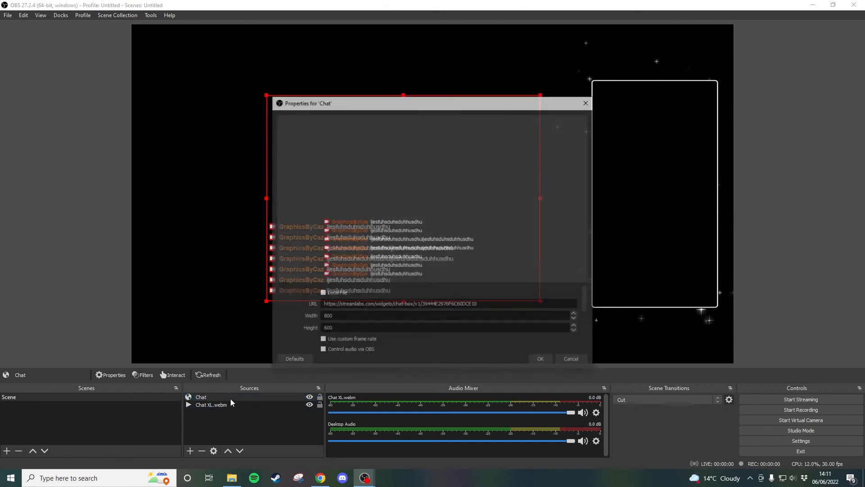
drag(414, 102, 155, 28)
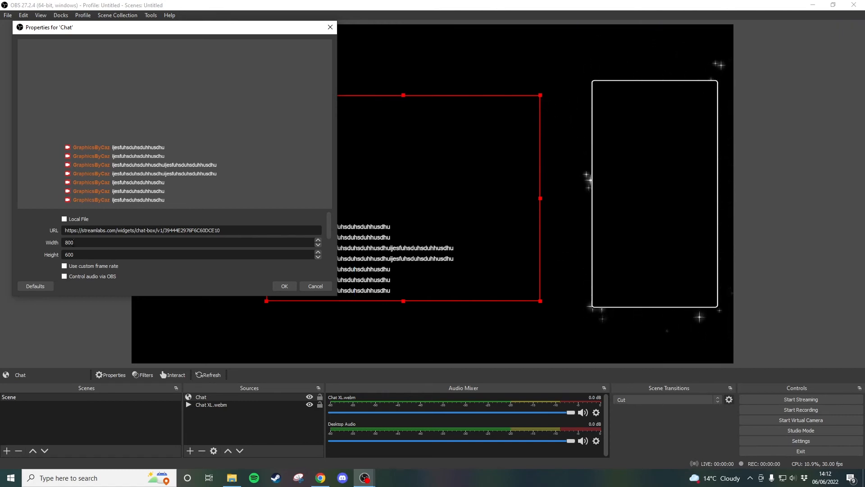
drag(73, 242, 61, 242)
text(4)
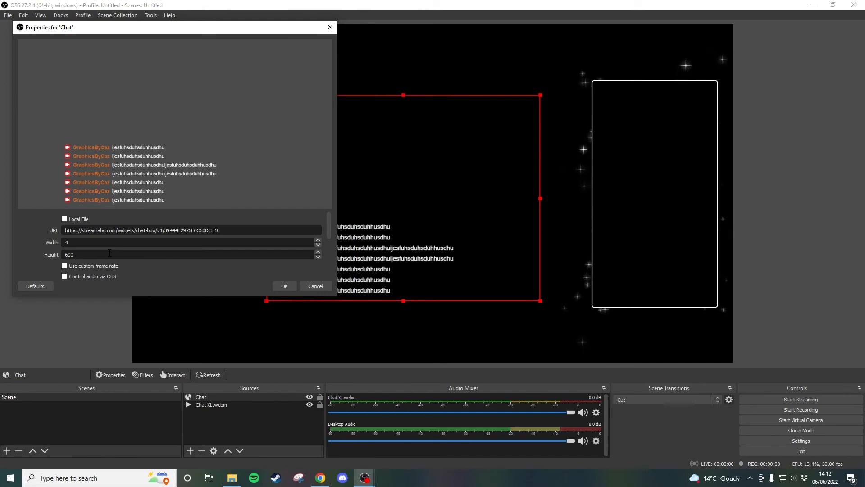
text(50)
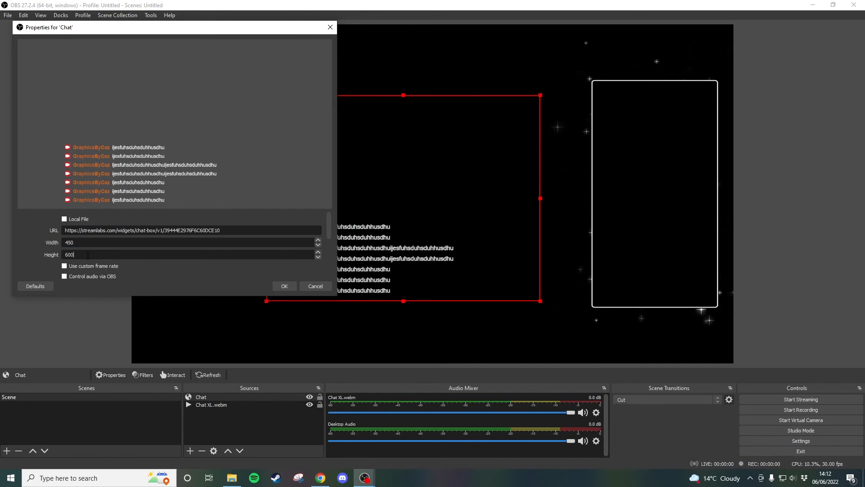
double_click(100, 257)
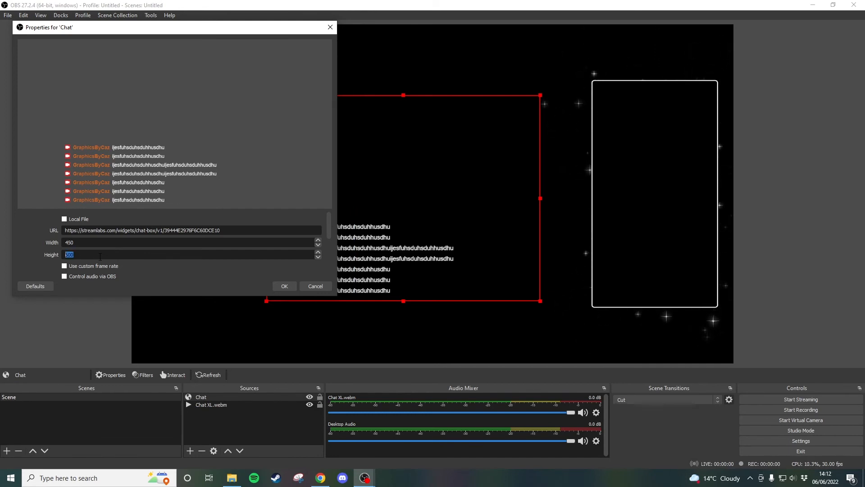
text(70)
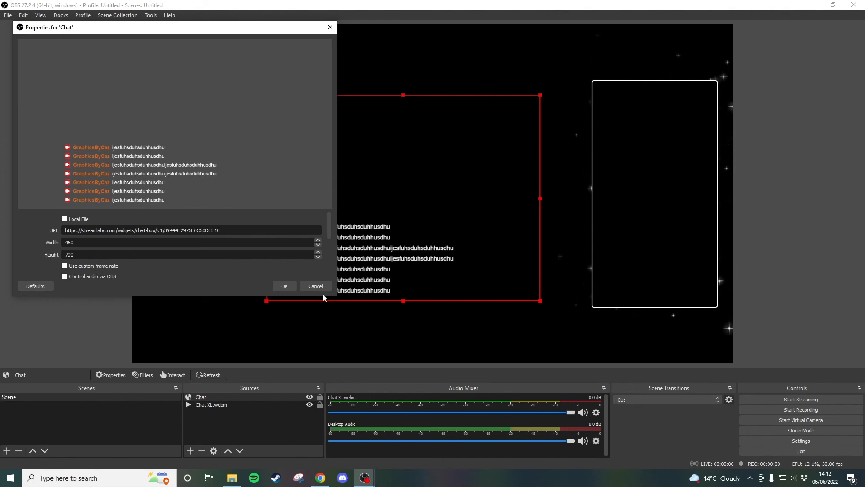
click(285, 286)
drag(306, 268, 601, 247)
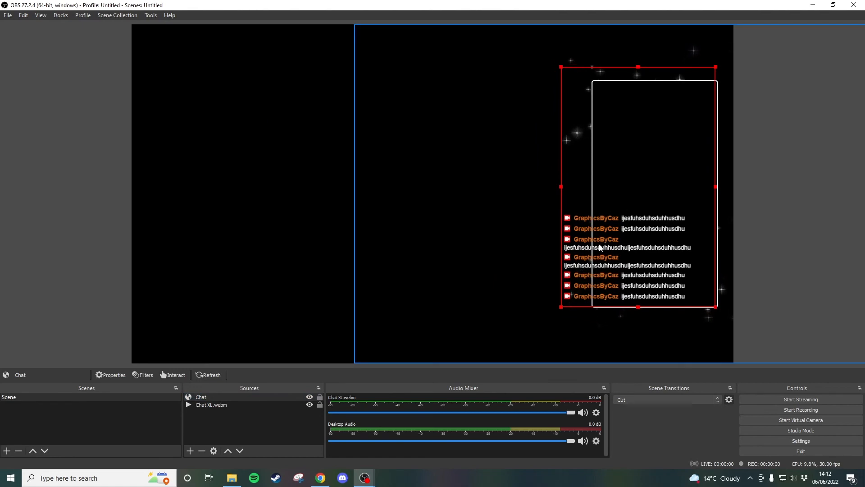
Reduce the Chat source's width to 350 and shift it between the side edges of the chat frame
double_click(201, 398)
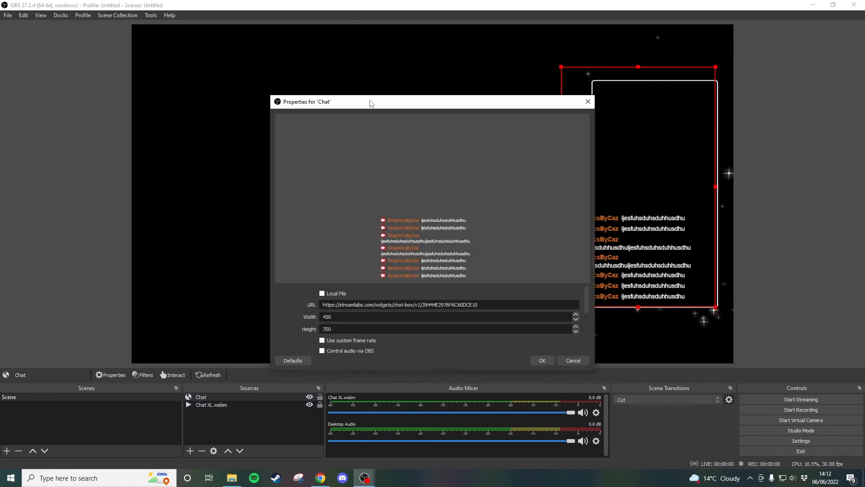
drag(371, 103, 167, 69)
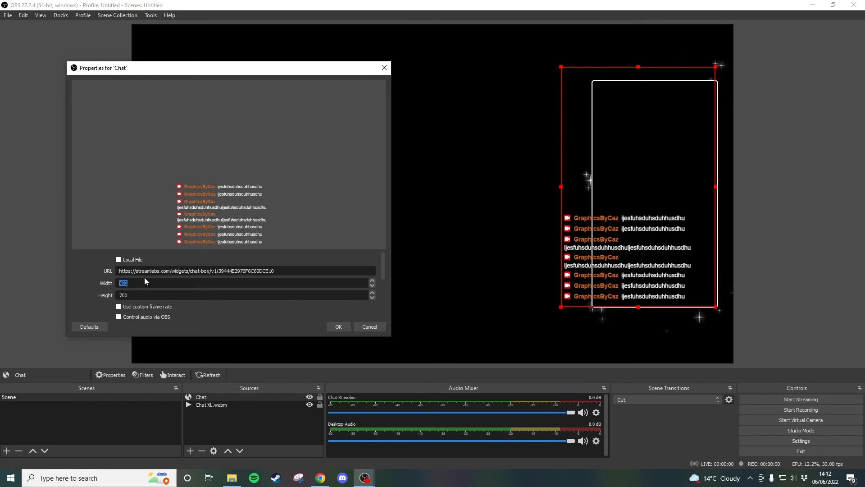
click(338, 327)
drag(581, 240, 613, 235)
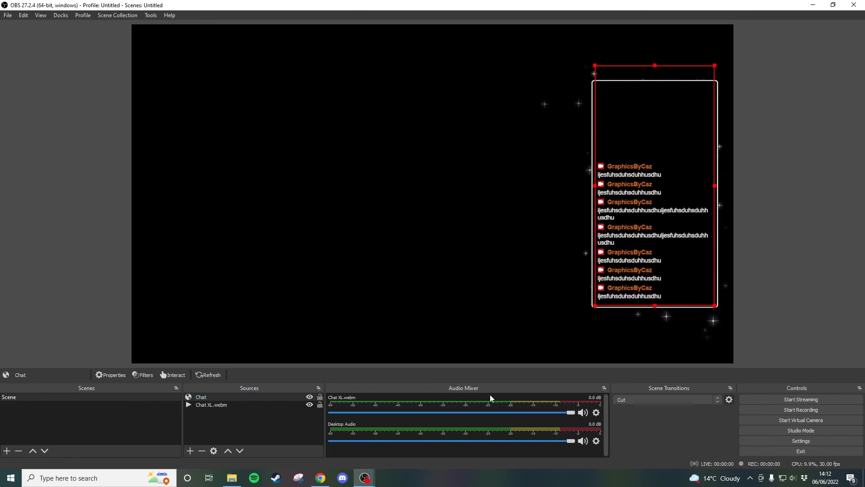
Set the Chat source's height to 650 and position it fully inside the chat frame
double_click(226, 398)
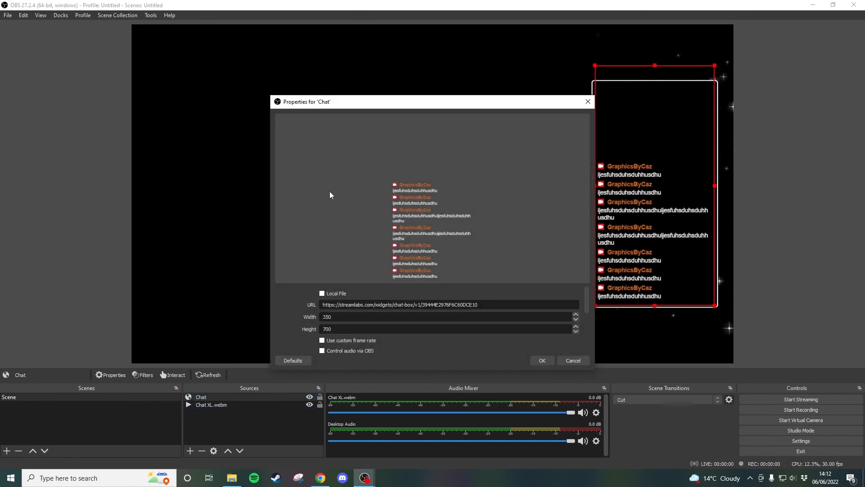
drag(345, 94, 271, 86)
drag(318, 102, 73, 37)
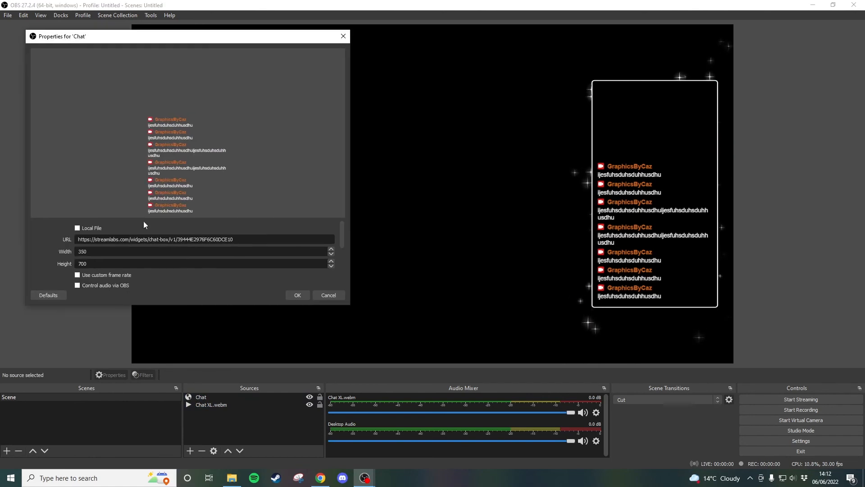
double_click(87, 265)
text(650)
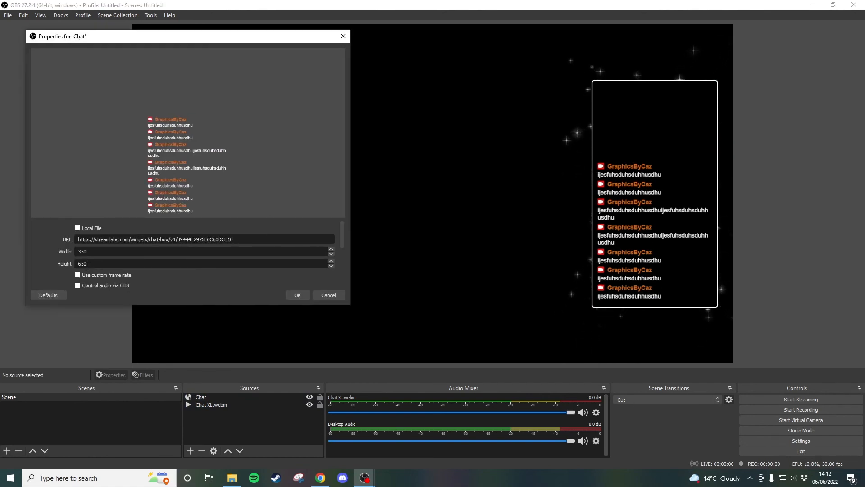
click(291, 296)
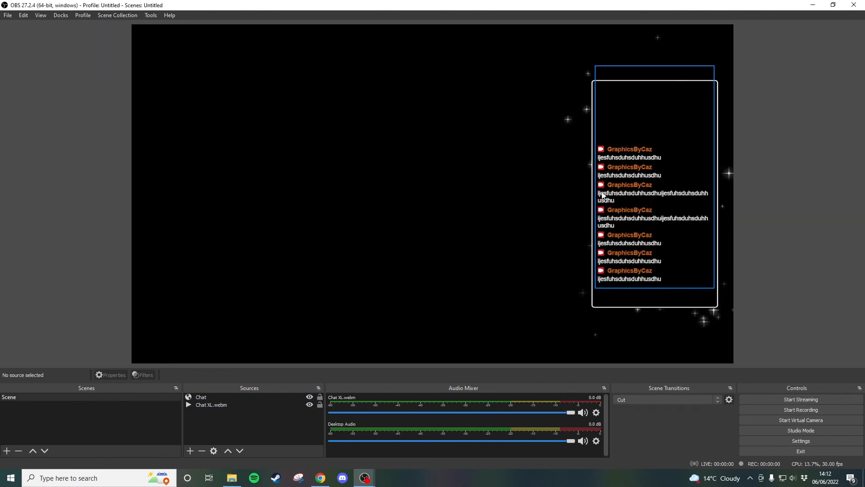
click(613, 199)
drag(612, 200, 613, 203)
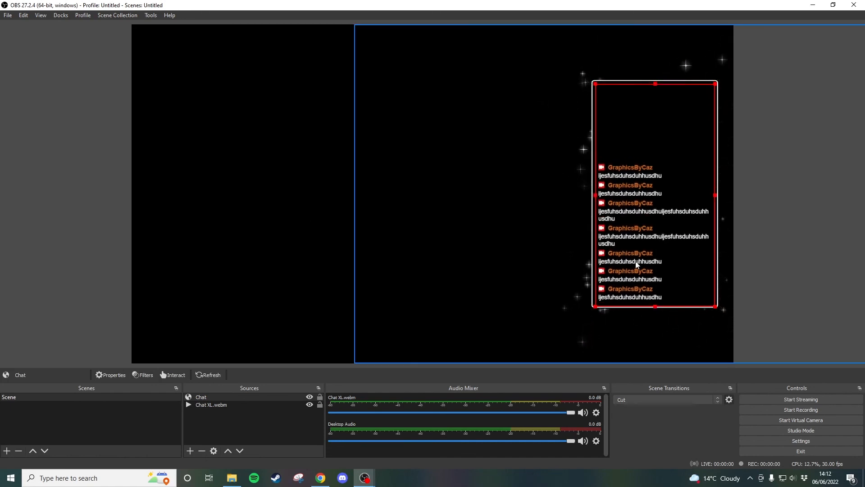
Send the test text "ijesfuhsduhsduhhusdhu" repeated eight times as one message in the Twitch stream chat, and return to OBS to check its wrapping
click(320, 478)
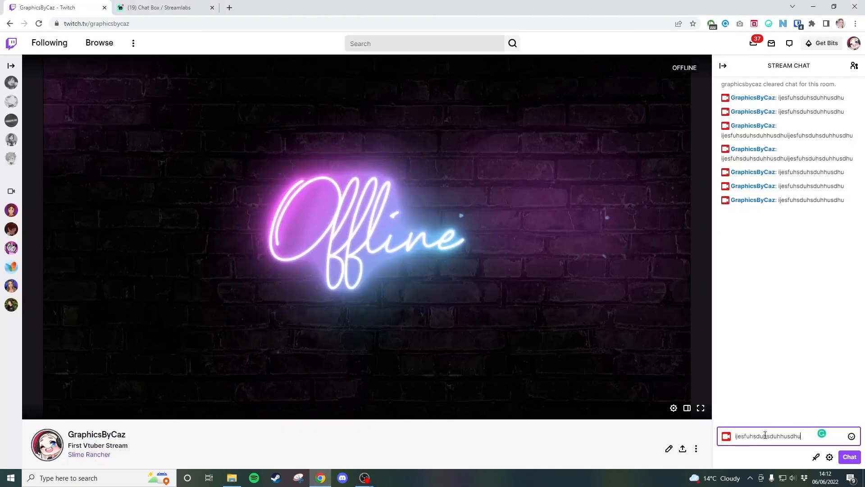
key(ctrl+v)
key(ctrl+v)
key(ctrl+v)
key(ctrl+v)
key(ctrl+v)
key(ctrl+v)
key(ctrl+v)
key(Return)
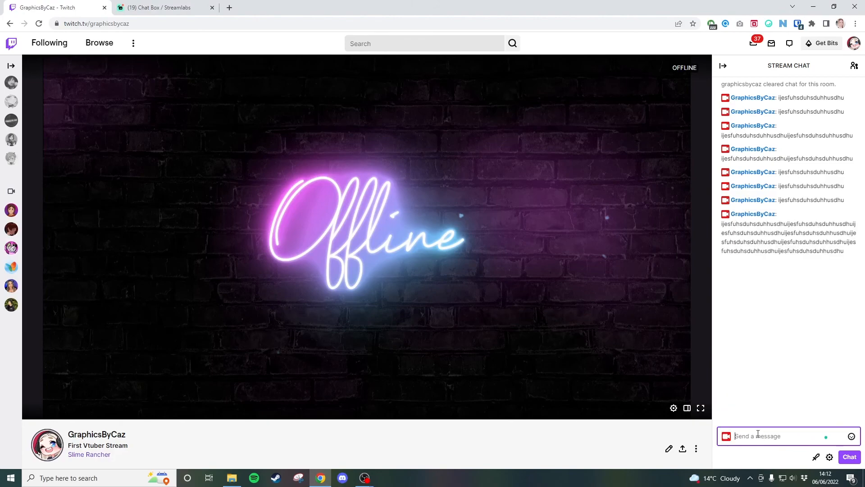
click(364, 477)
click(422, 437)
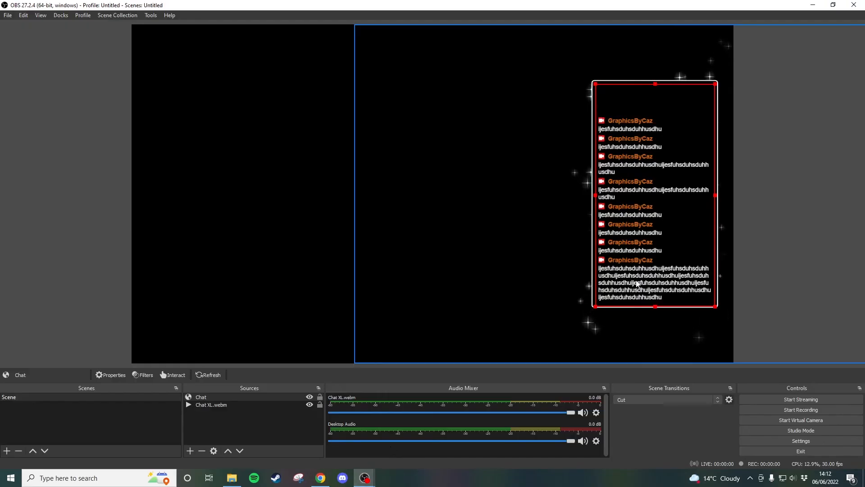
click(93, 269)
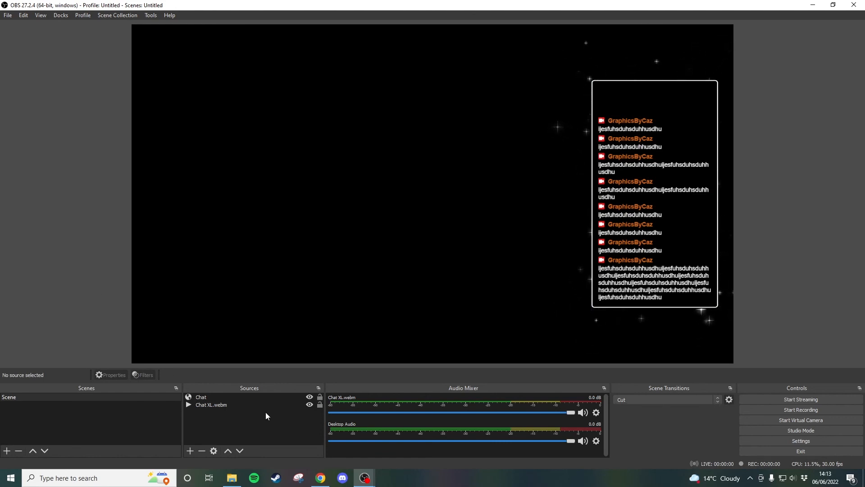
Group the Chat and Chat XL.webm sources together and collapse the group in the source list
click(229, 405)
ctrl+click(234, 397)
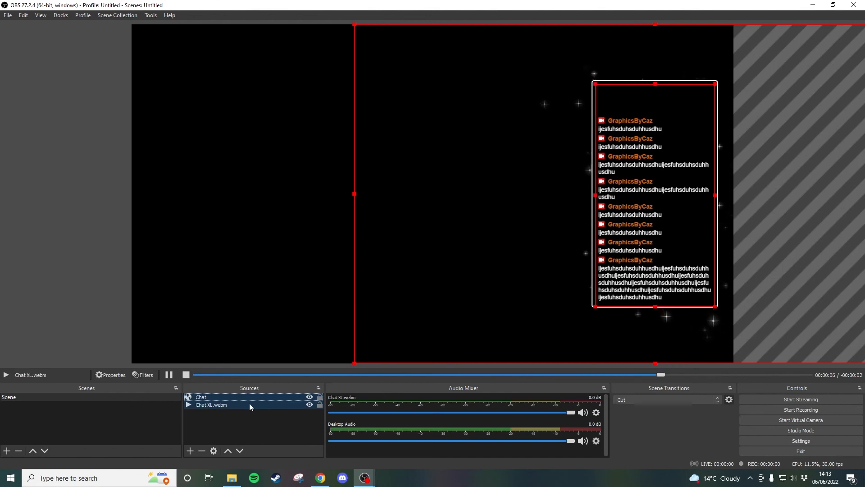
right_click(250, 403)
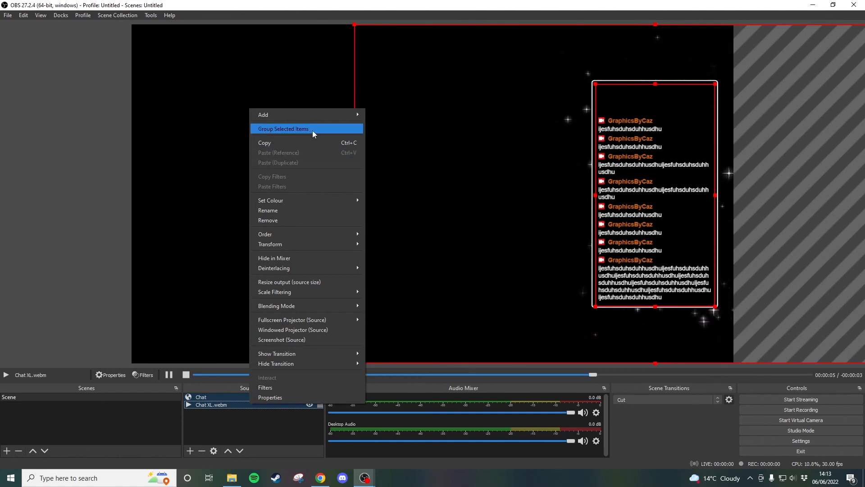
click(293, 130)
click(234, 424)
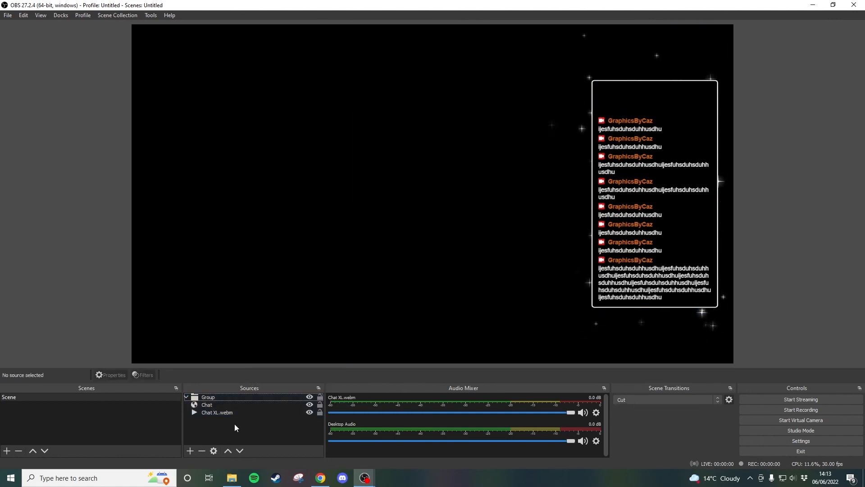
click(186, 397)
Shift the group slightly to the right on the canvas and lock it in place
drag(655, 245, 619, 242)
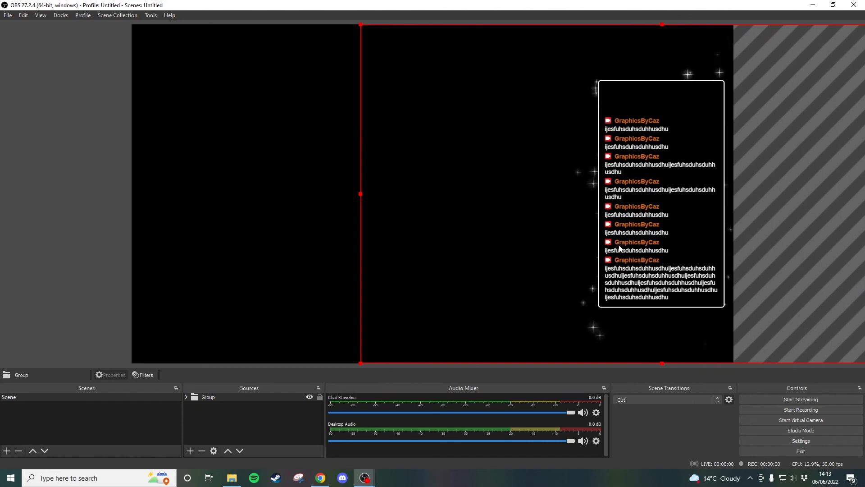
click(320, 397)
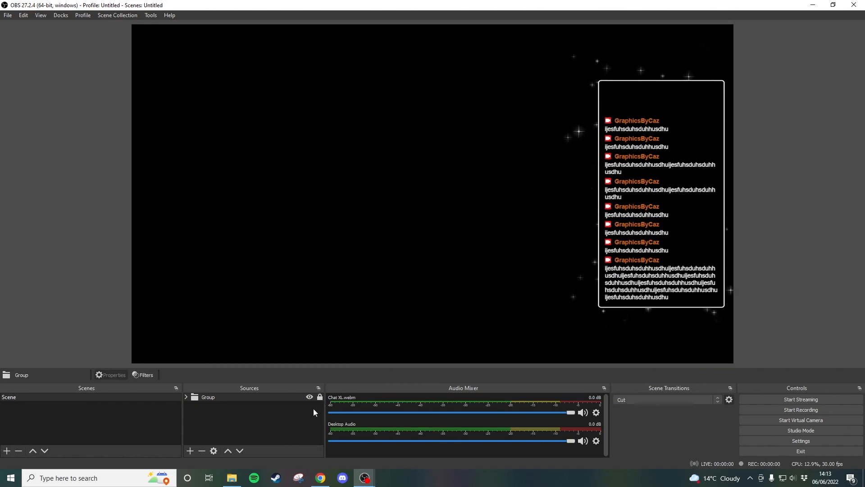
click(311, 336)
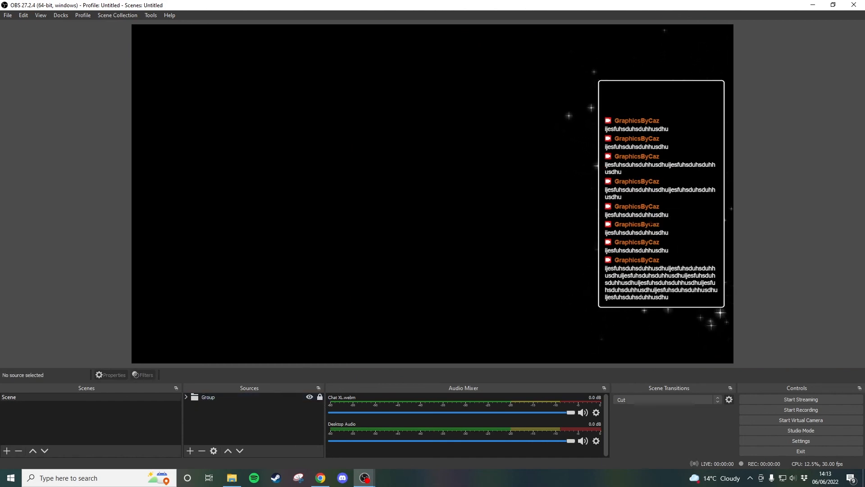